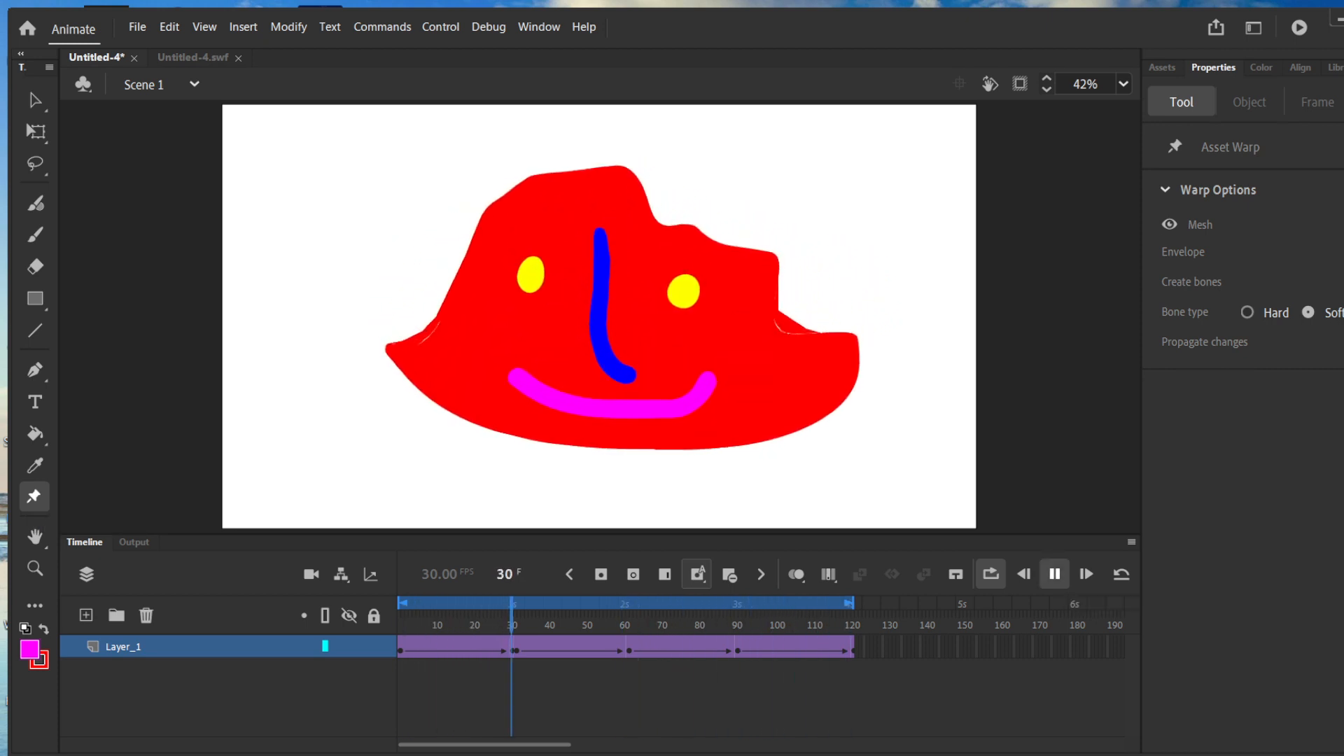
Stop the playback, select the warped face on the stage and hide its warp mesh
key(Return)
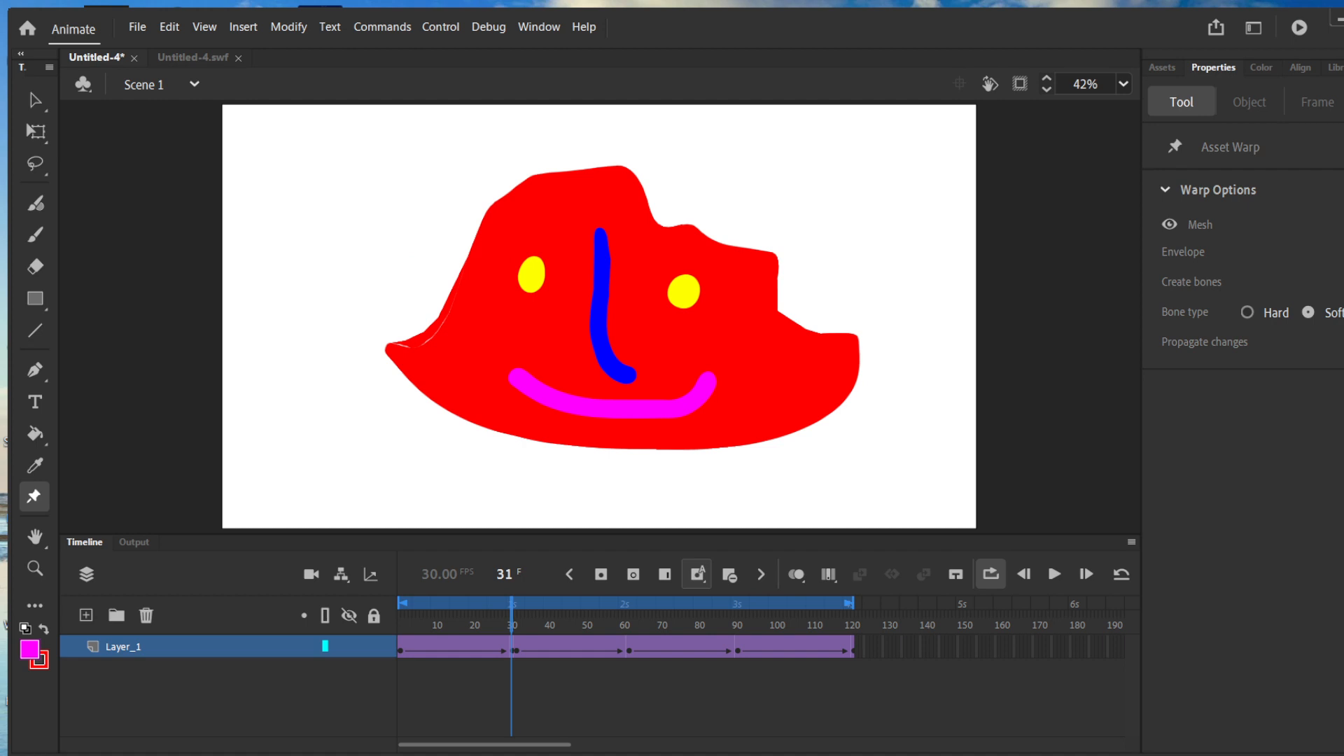
key(ctrl+a)
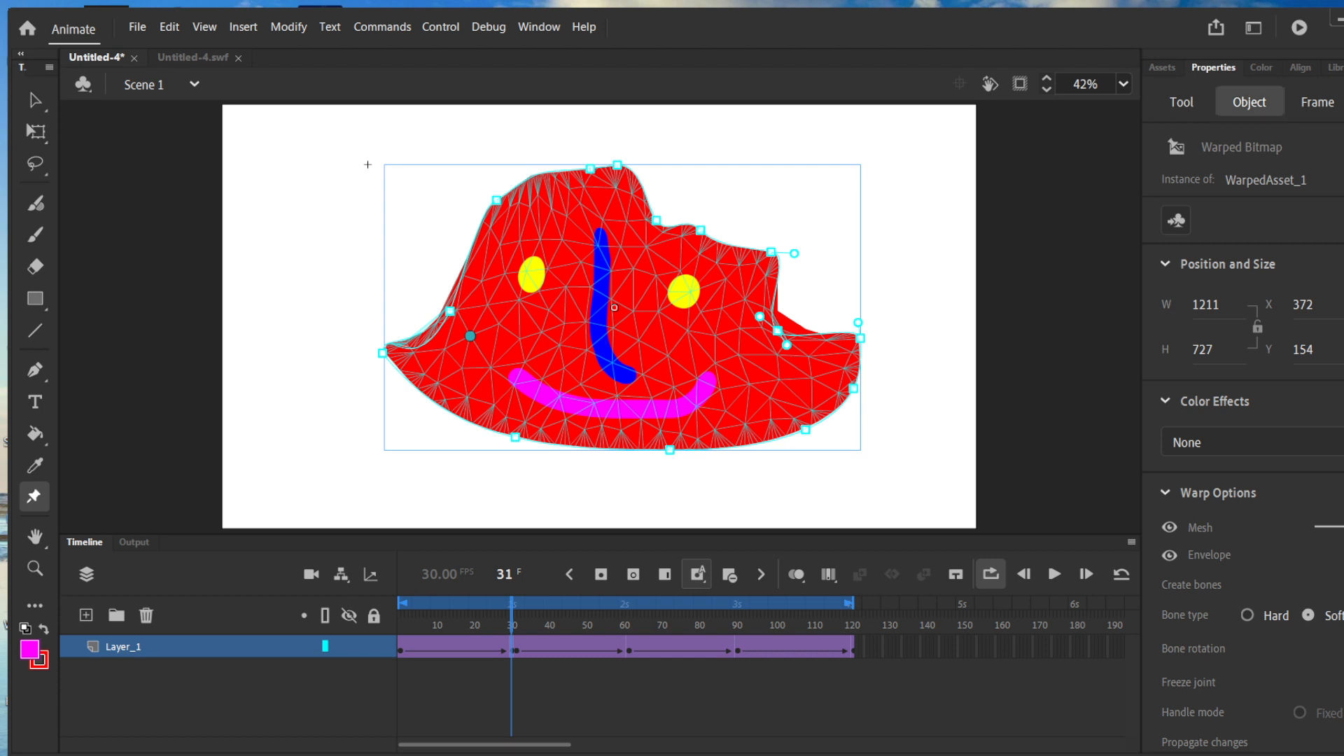
click(1180, 101)
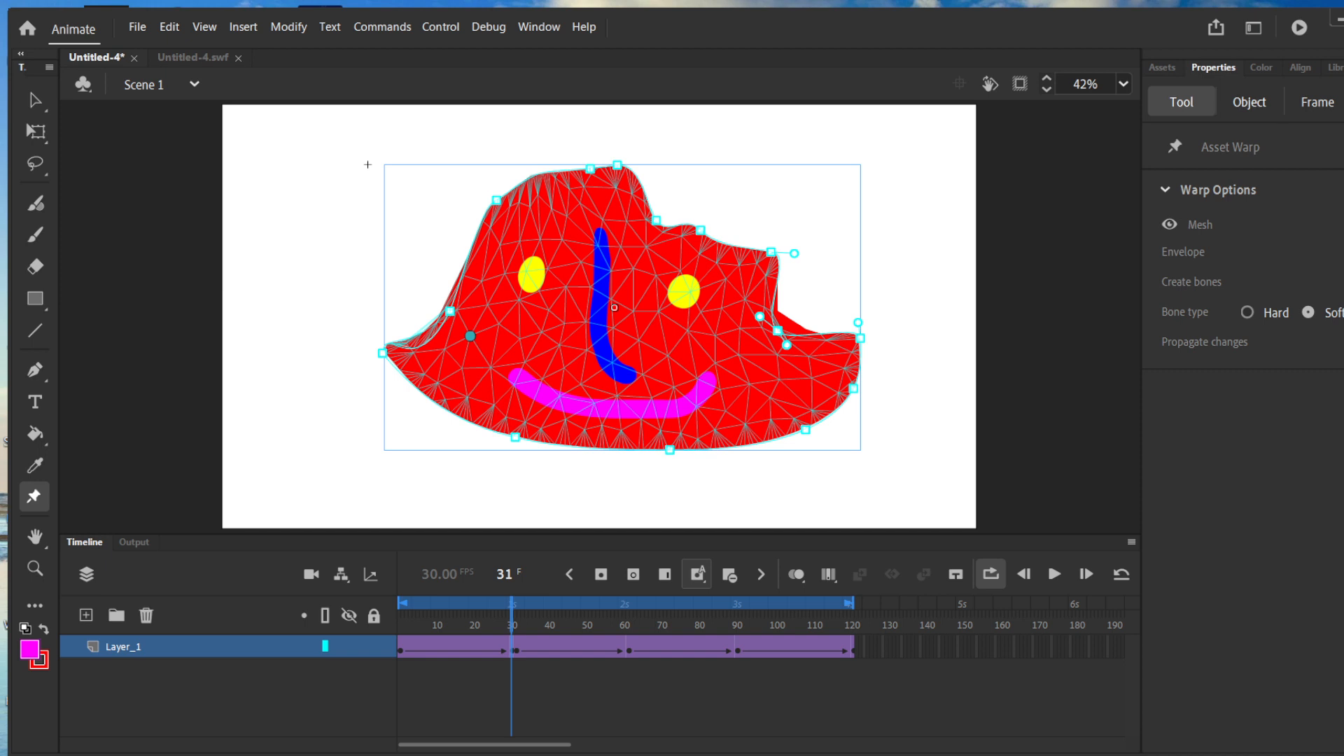
click(1248, 102)
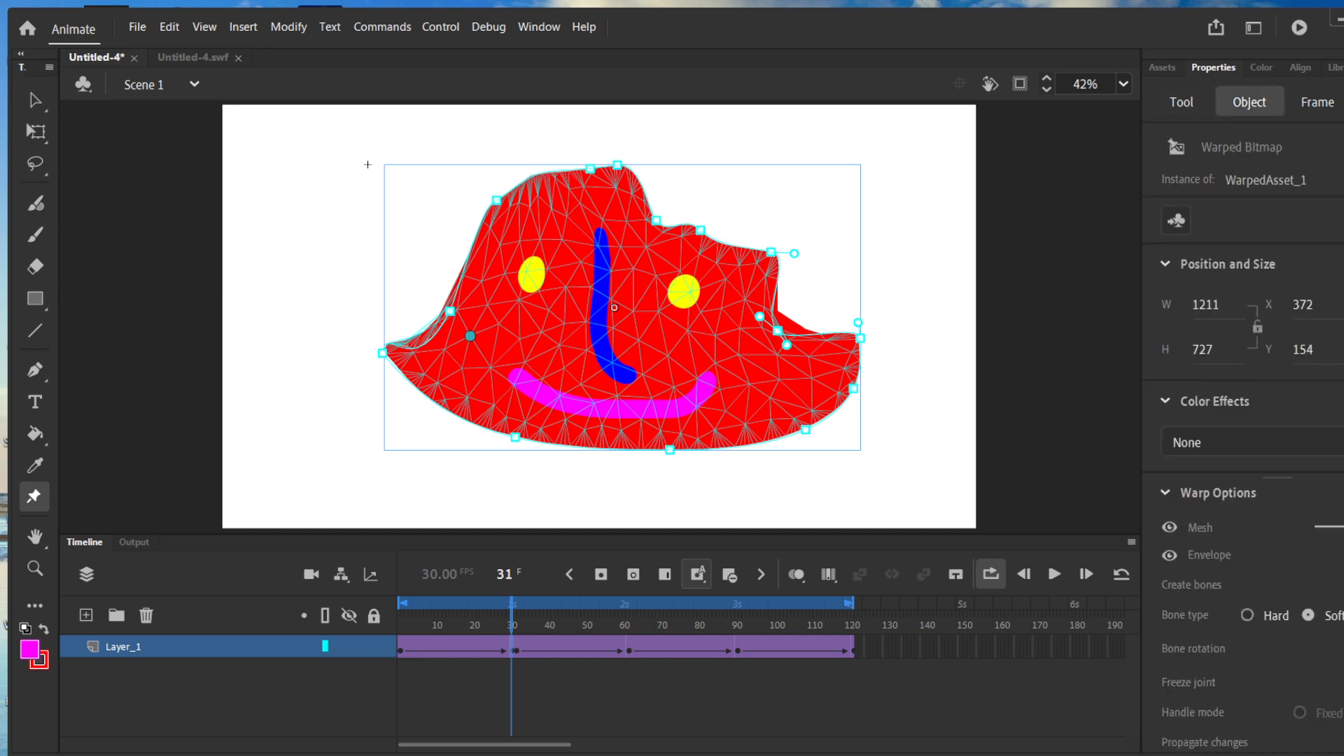
click(1170, 527)
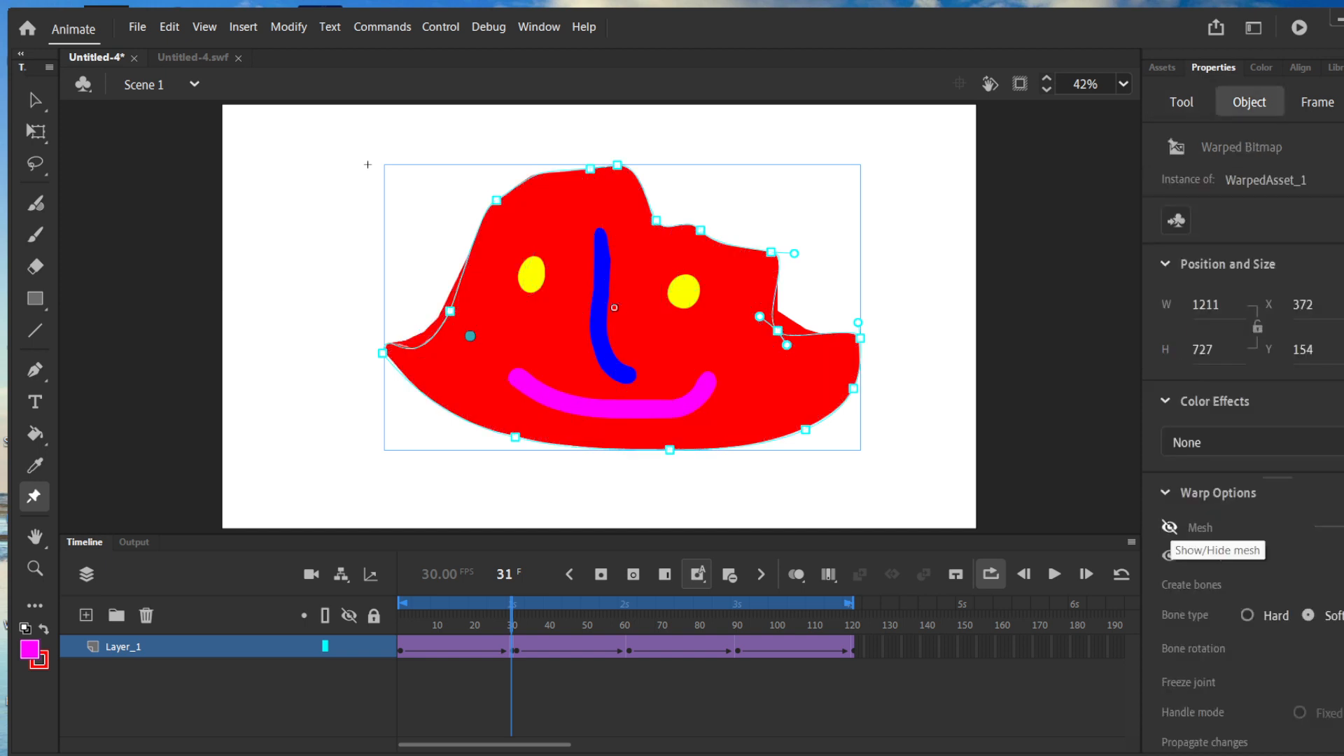
click(1169, 527)
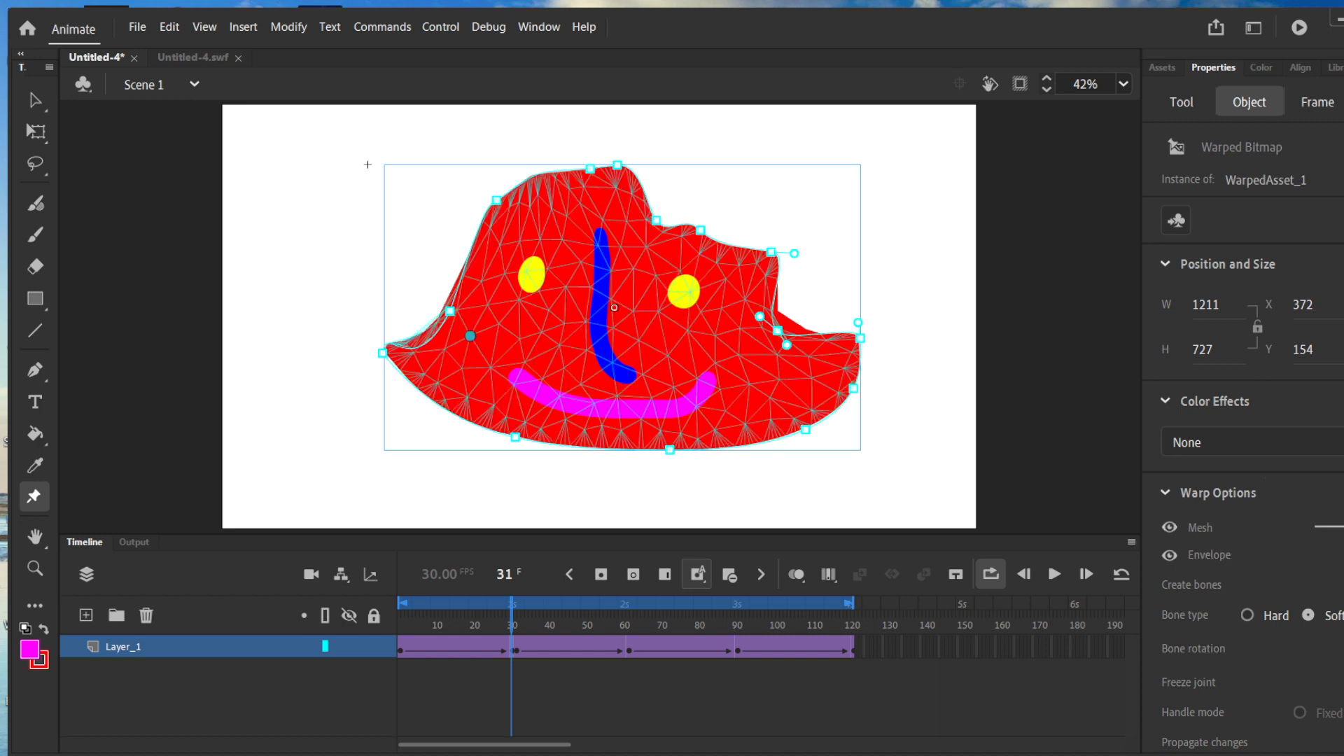
click(1169, 527)
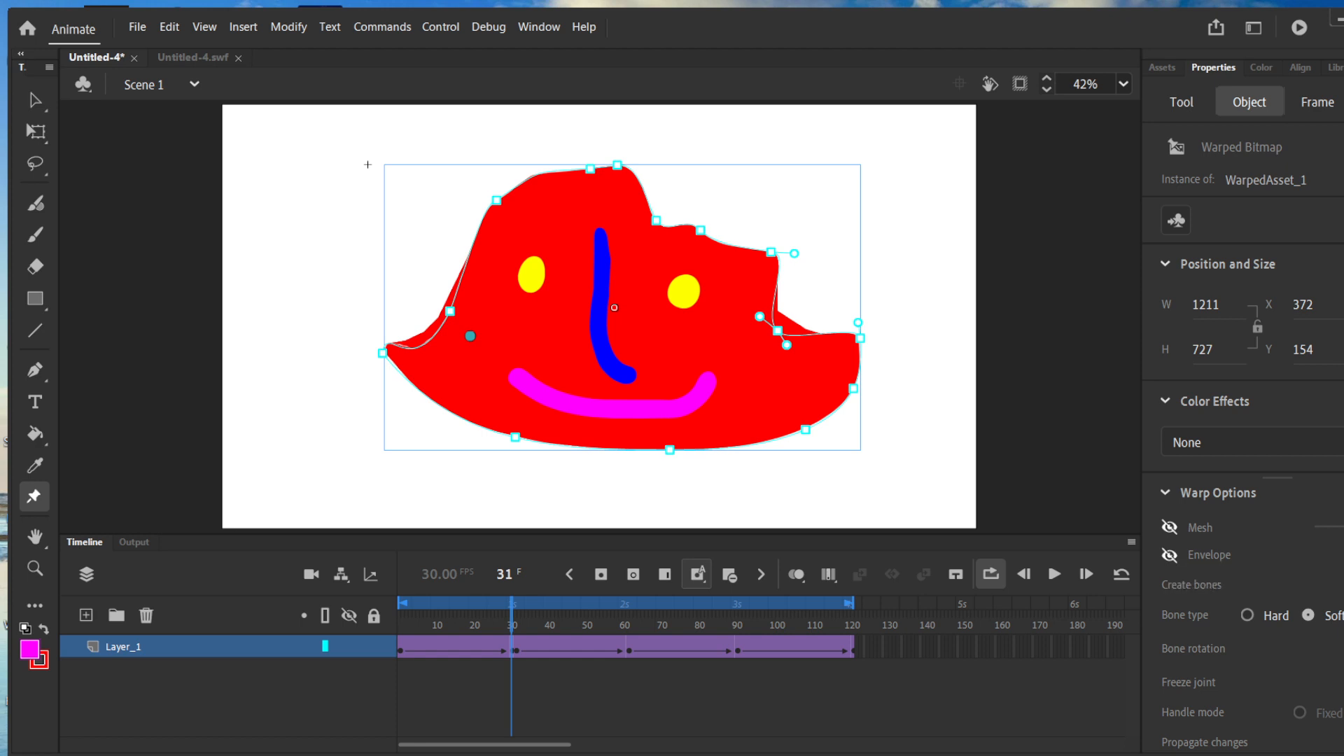
Toggle the warped face's envelope display, leaving it hidden, and preview the tween animation
click(1169, 555)
click(1169, 554)
click(1169, 554)
click(1169, 555)
click(1169, 555)
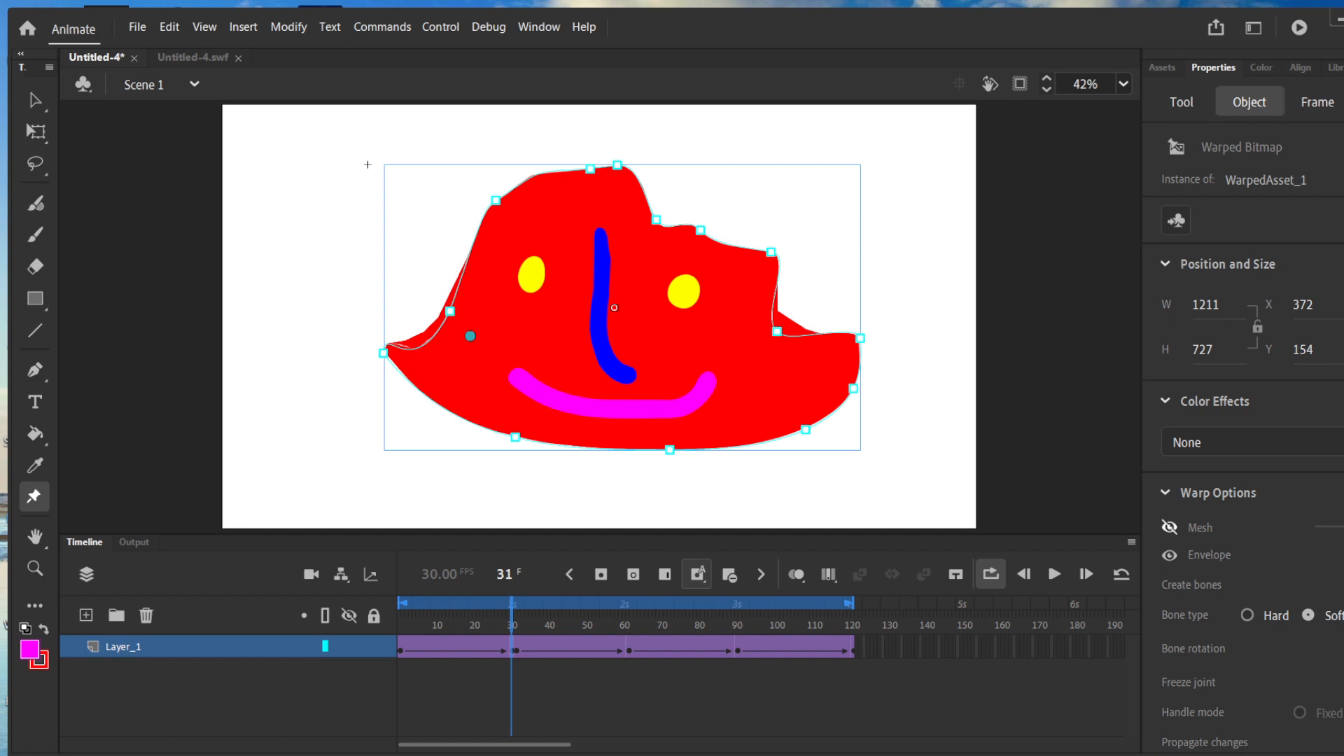
click(1055, 574)
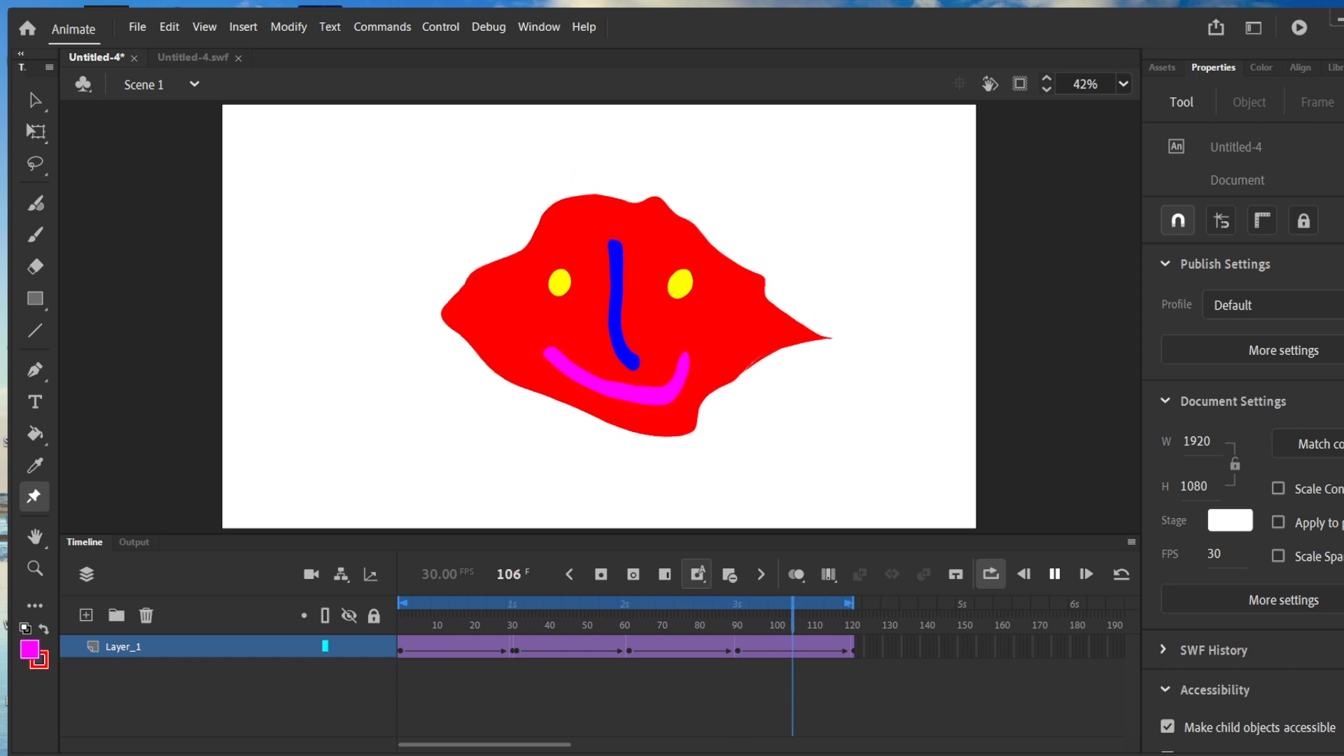
key(Return)
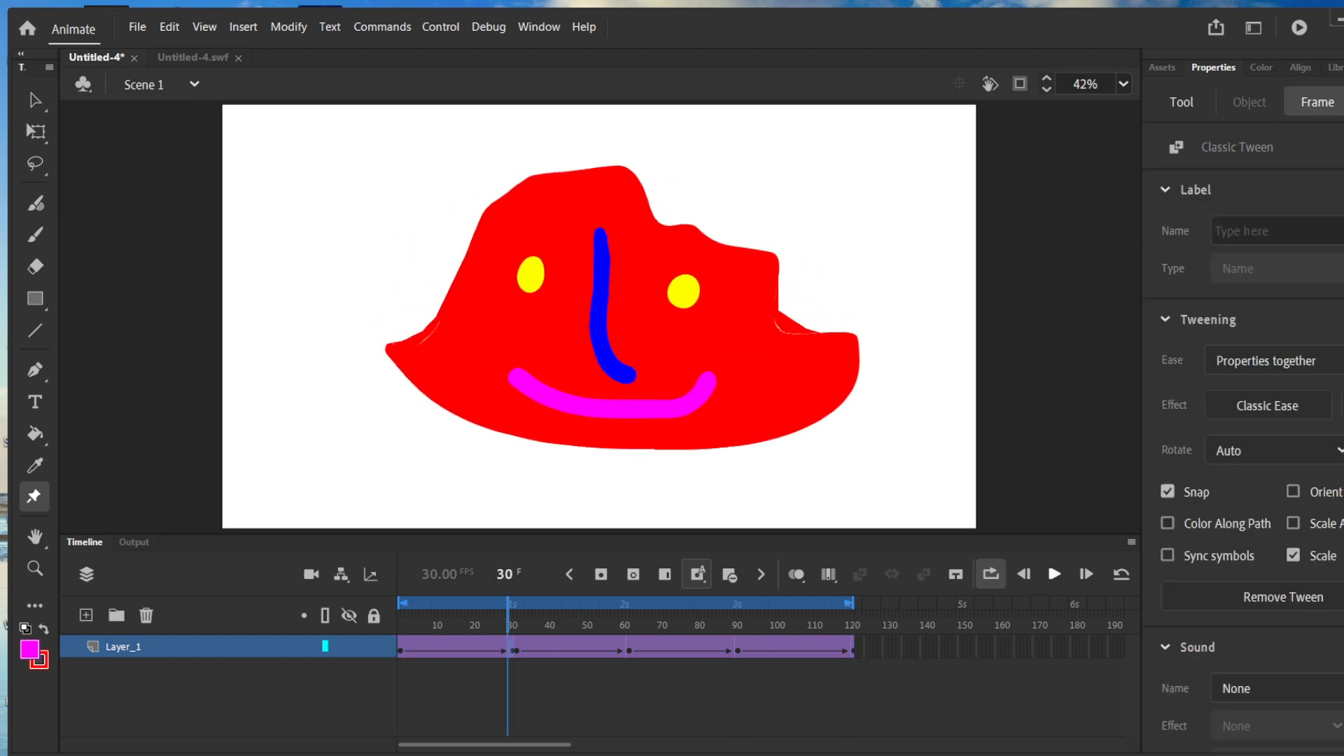
Create a new HD character animation document, 1280 x 720 at 30 fps, for ActionScript 3.0
click(138, 26)
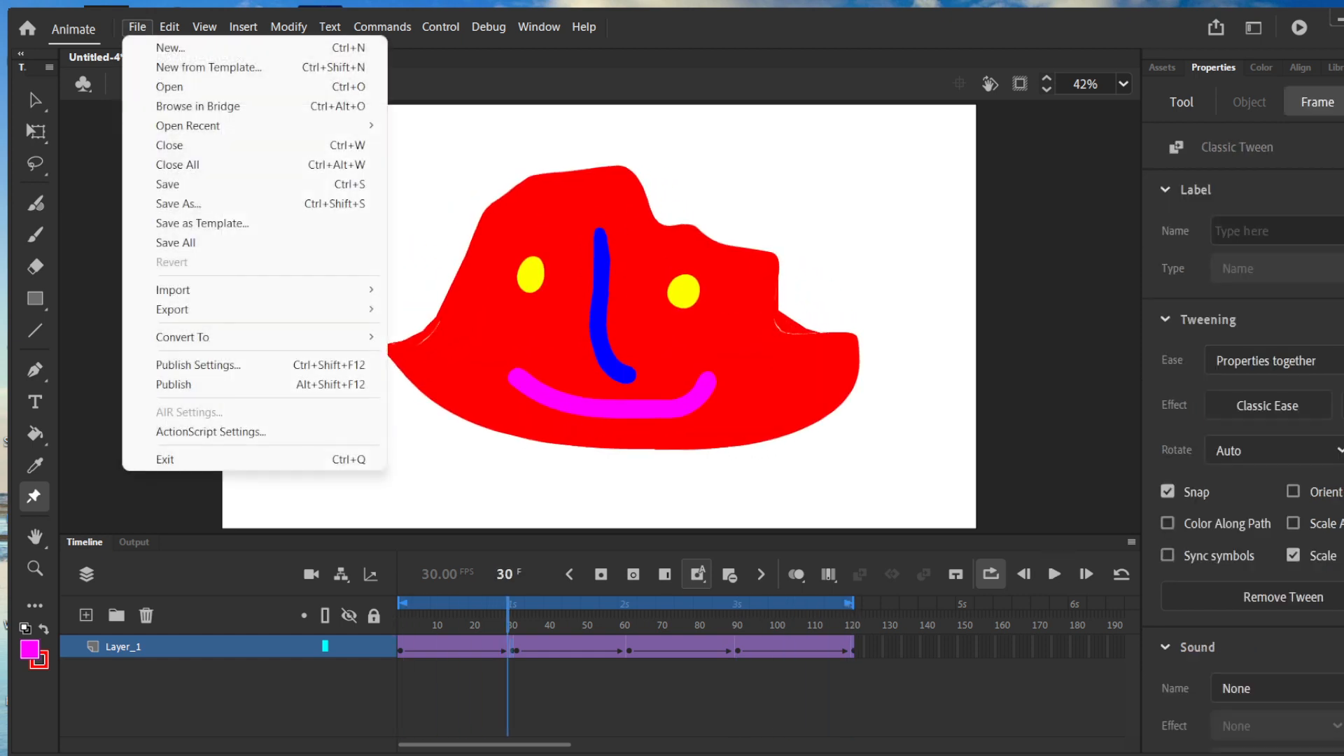
click(170, 48)
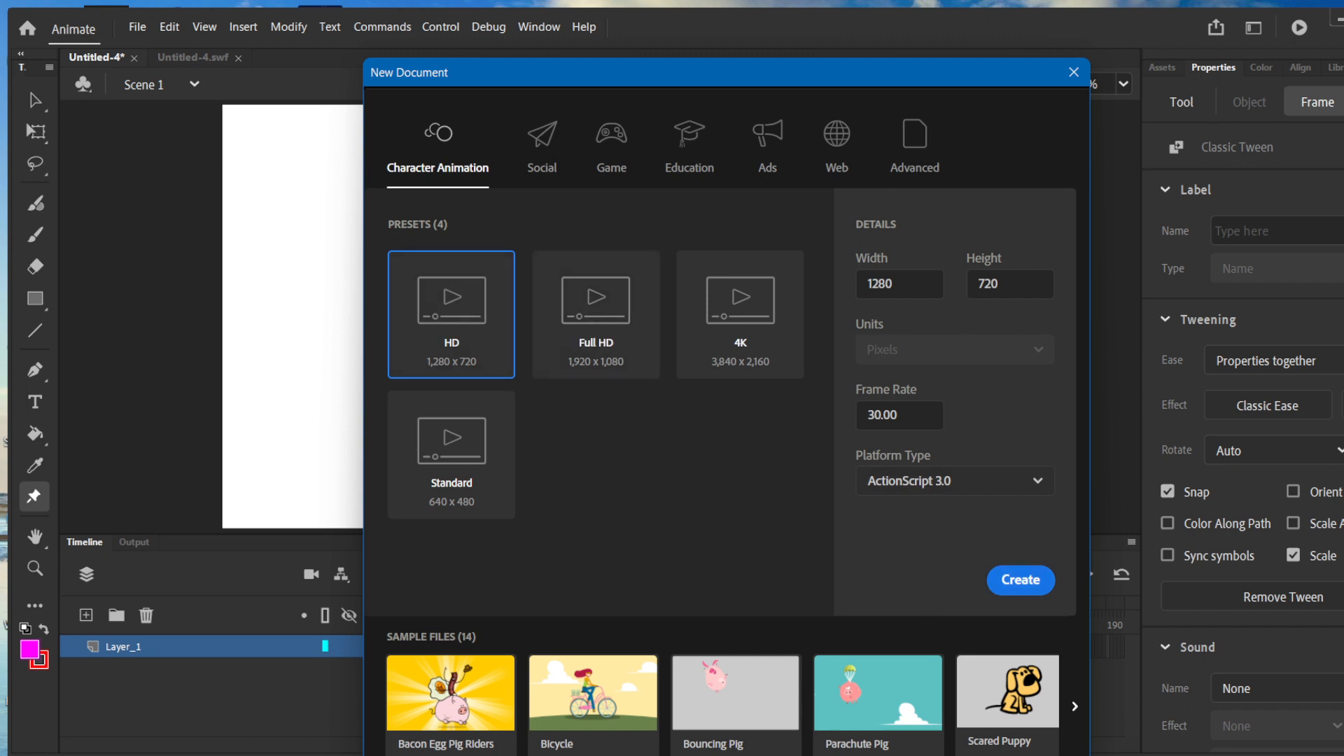
click(1020, 579)
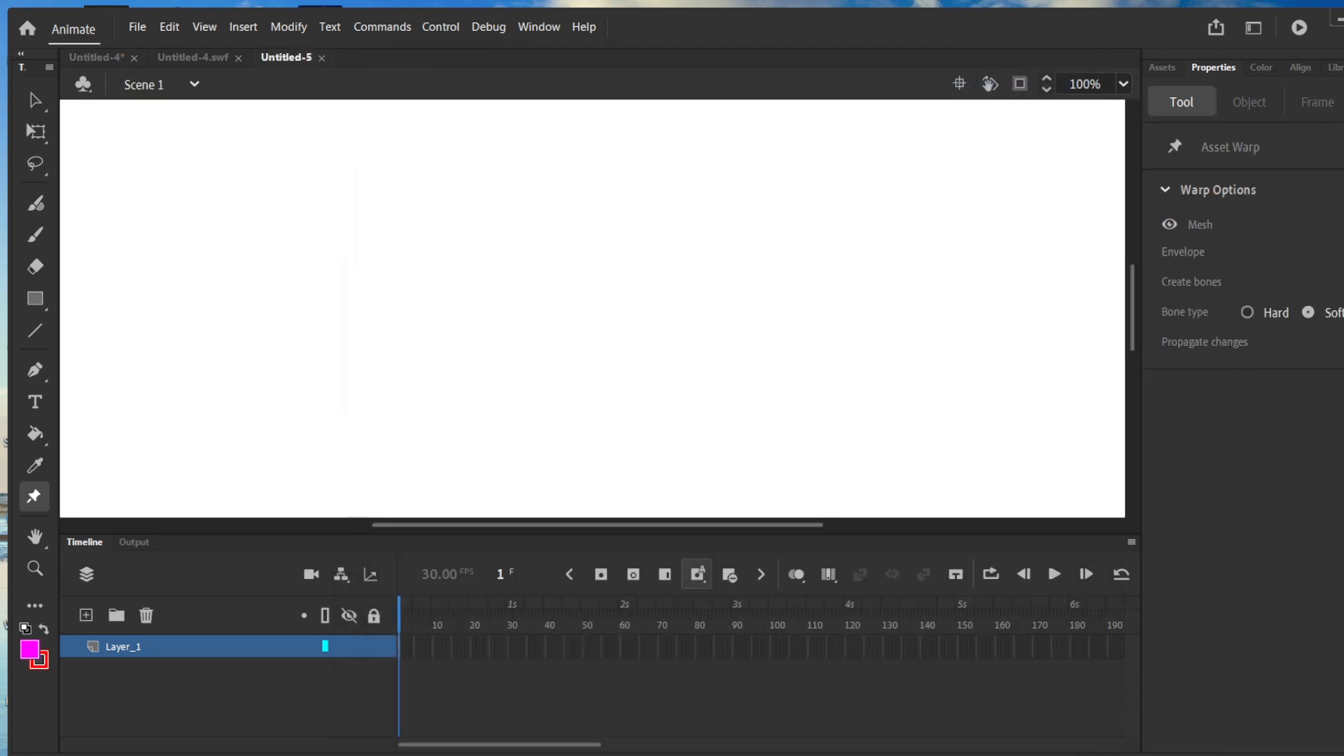
Paint a large solid red face shape in the middle of the stage with an enlarged Classic Brush
click(1122, 84)
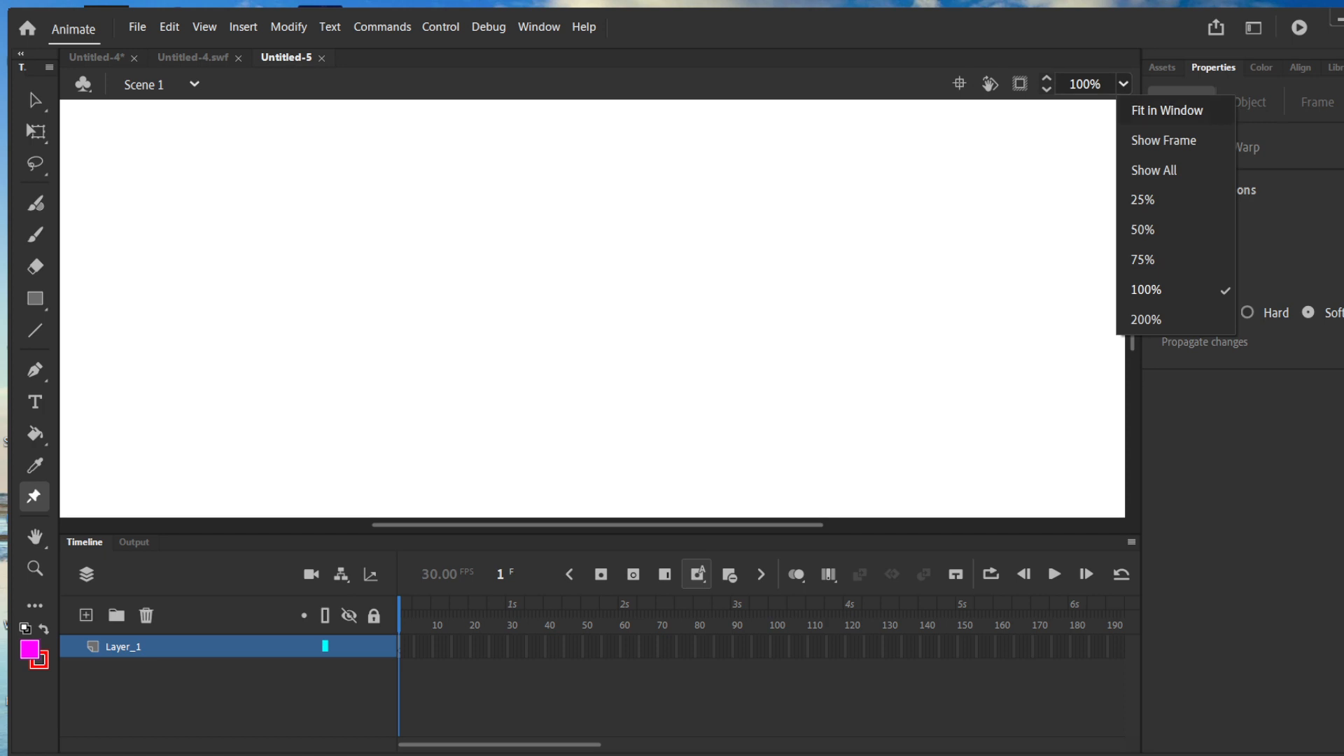
click(1167, 110)
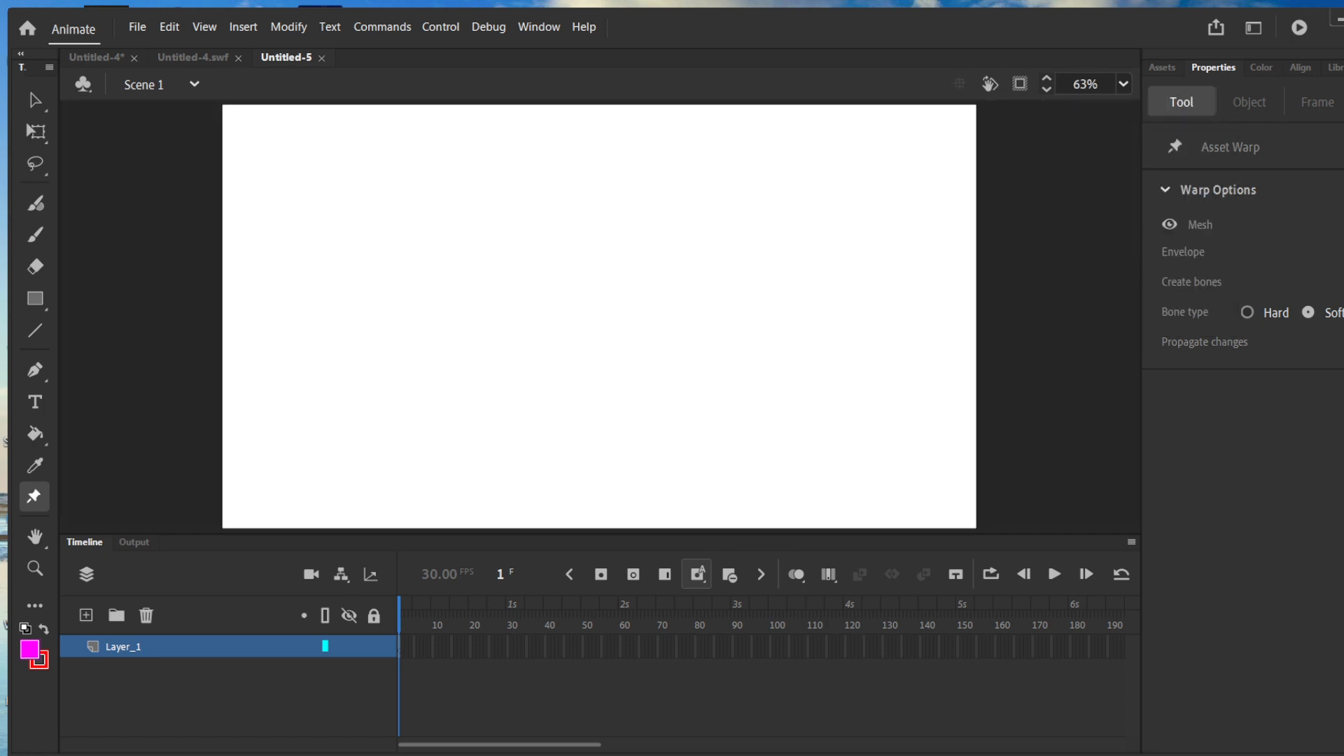
key(ctrl+minus)
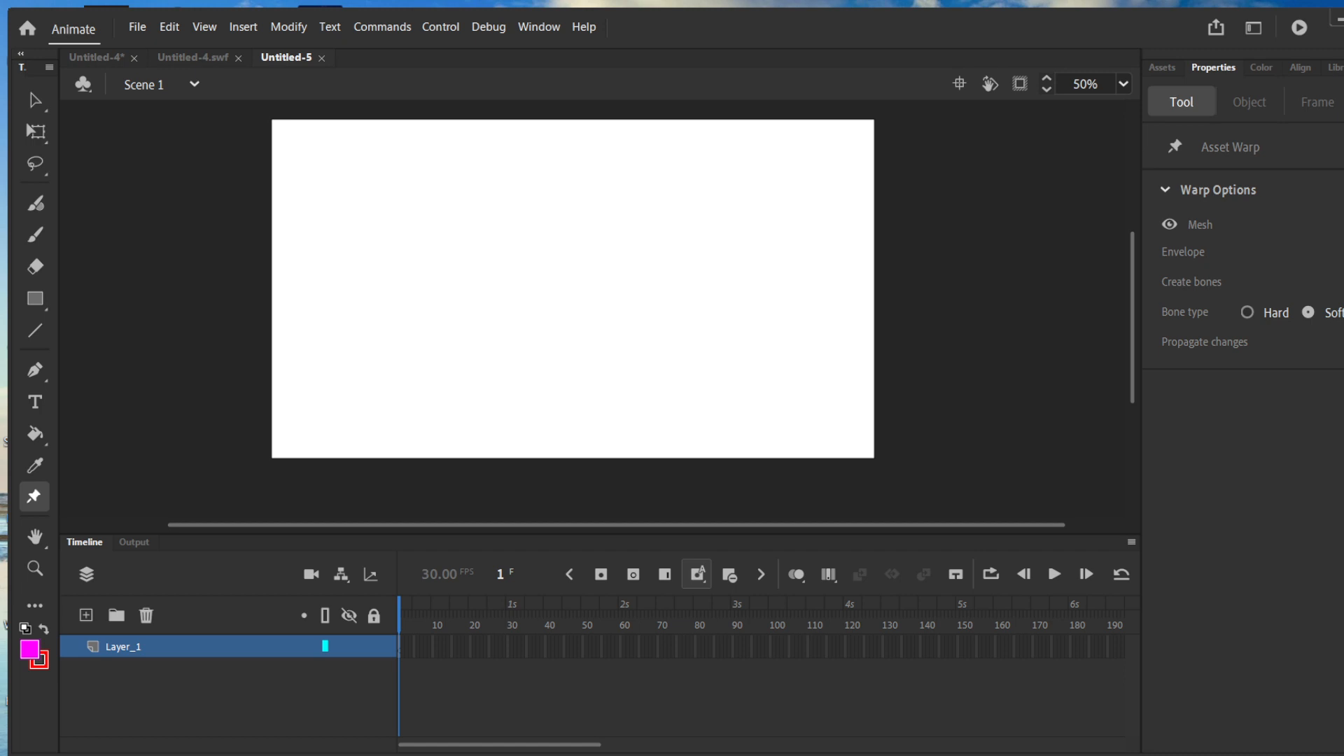
key(b)
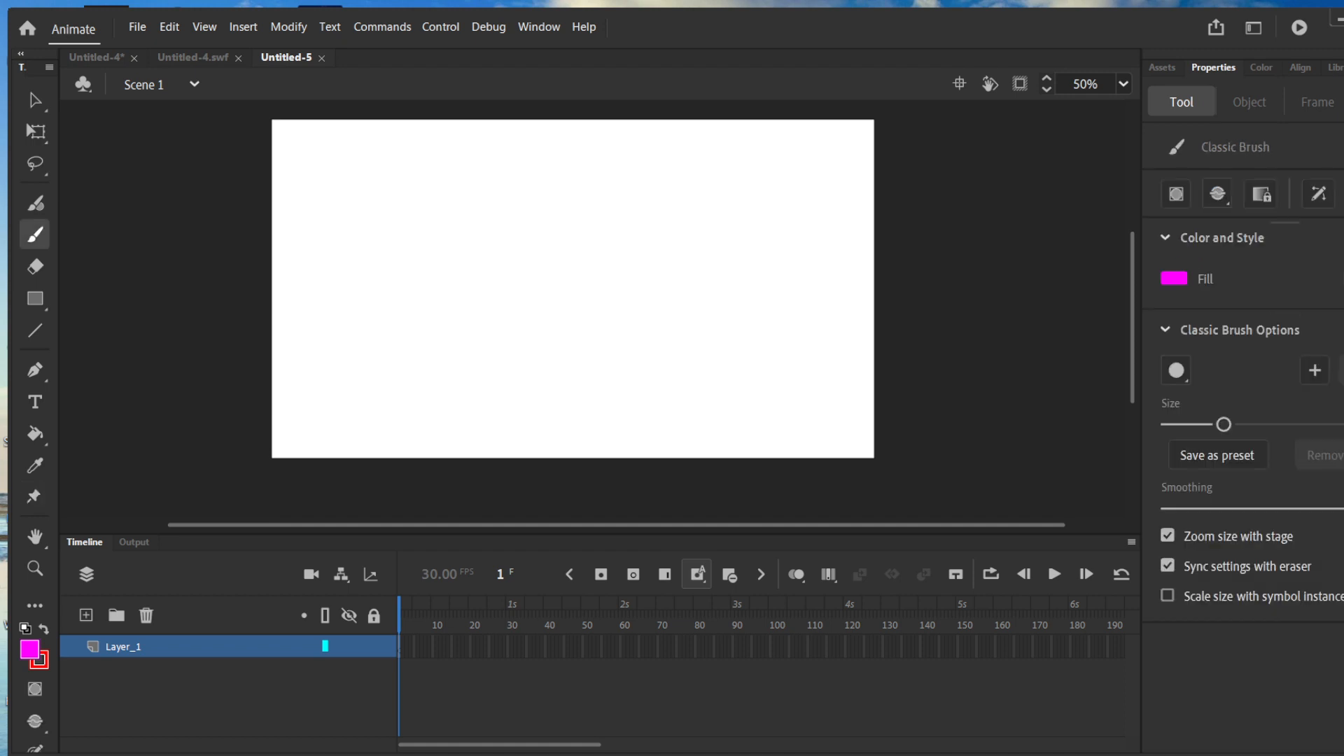
click(1173, 278)
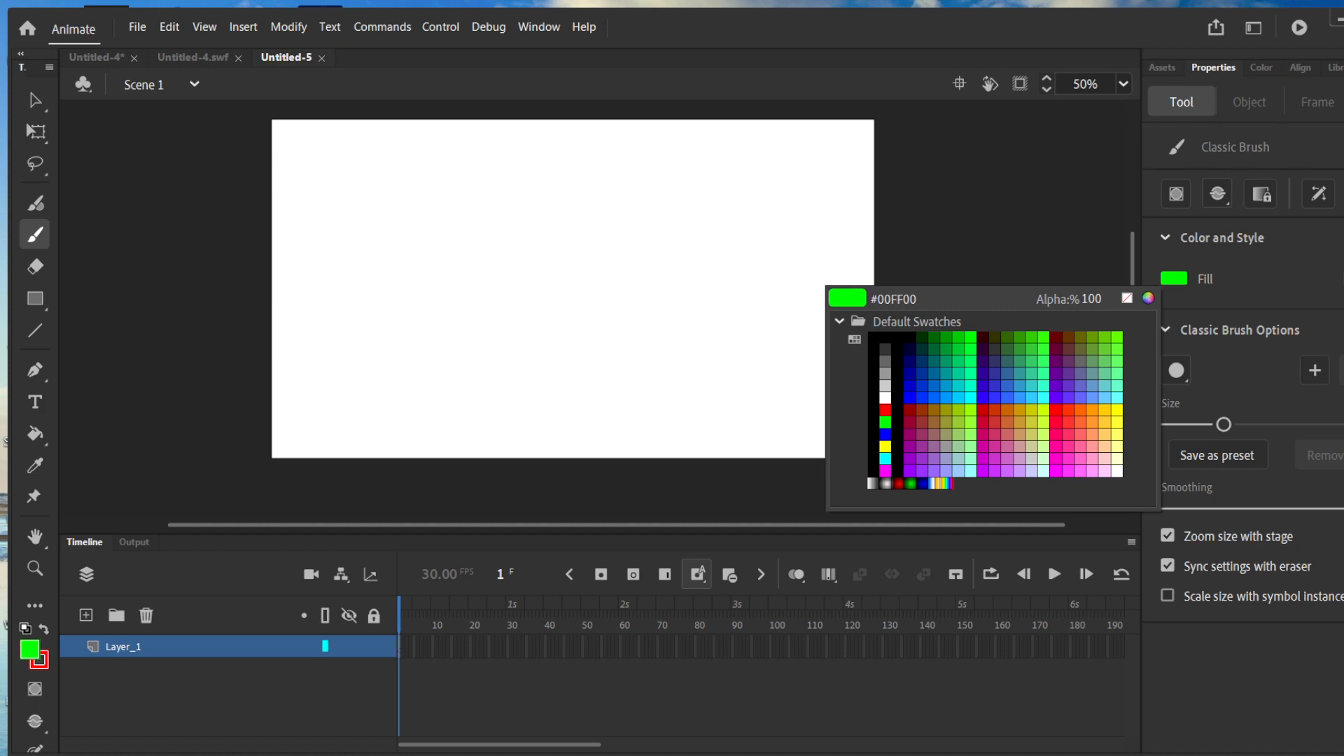
click(885, 410)
drag(1223, 424, 1343, 425)
mouse_move(465, 273)
mouse_down()
mouse_move(651, 210)
mouse_move(665, 371)
mouse_move(448, 343)
mouse_move(420, 252)
mouse_move(558, 298)
mouse_move(609, 298)
mouse_move(518, 311)
mouse_up()
mouse_move(532, 189)
mouse_down()
mouse_move(651, 182)
mouse_move(689, 203)
mouse_up()
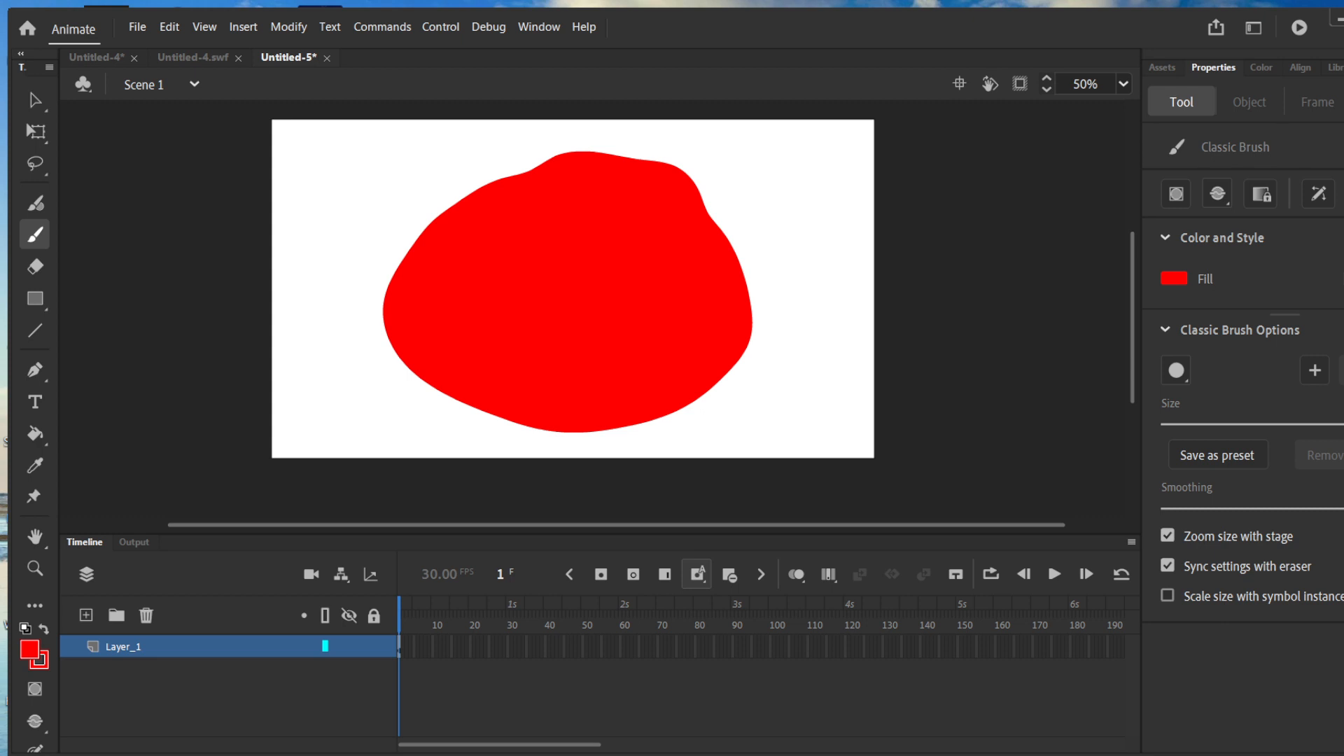
Paint two round yellow eyes on the upper half of the red face with a smaller brush size
key(bracketleft)
key(bracketleft)
key(bracketleft)
key(bracketleft)
key(bracketleft)
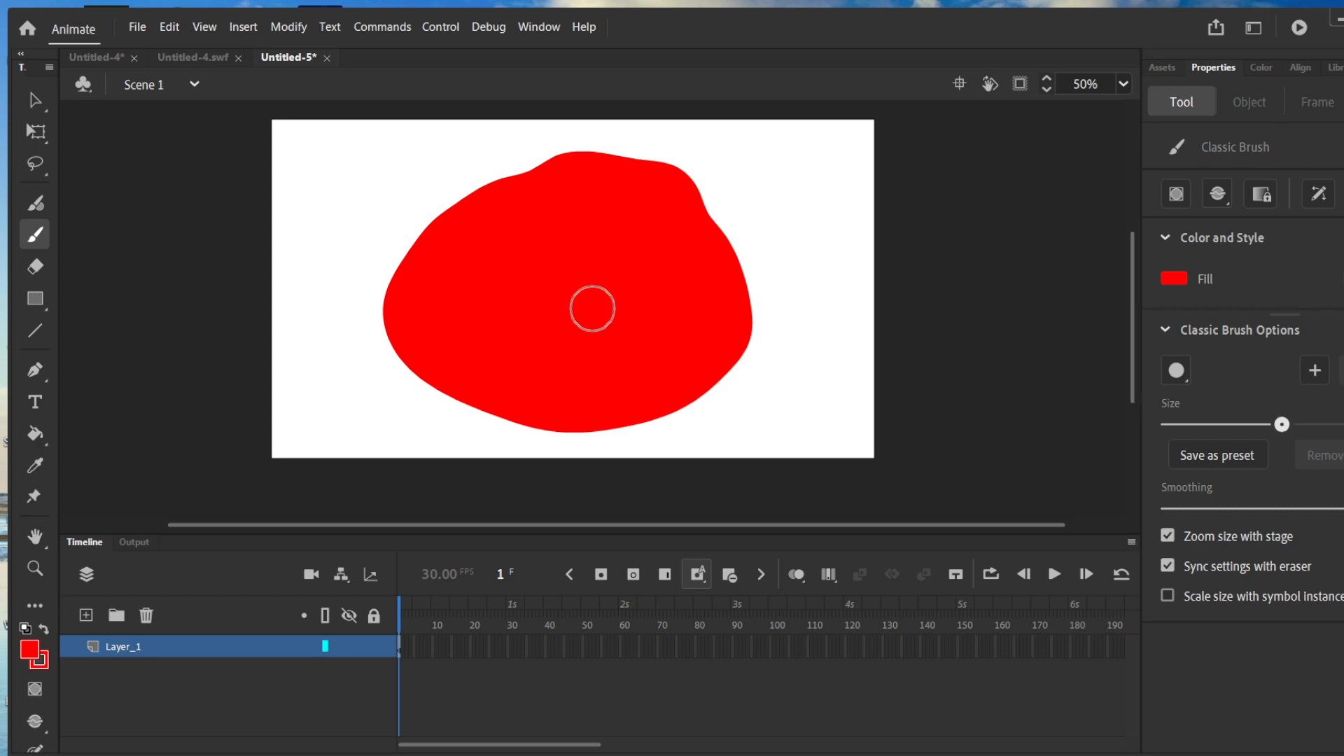
key(bracketright)
key(bracketright)
key(bracketright)
key(bracketright)
key(bracketright)
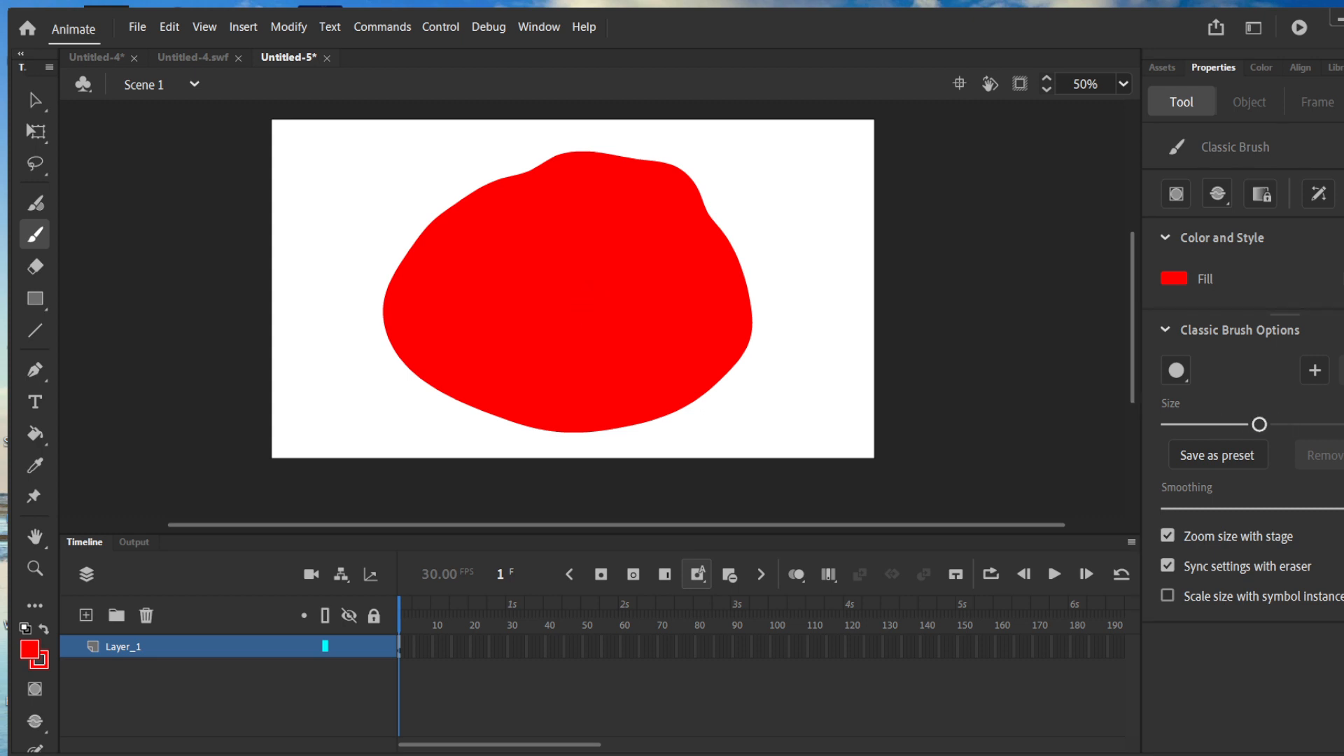
click(1174, 278)
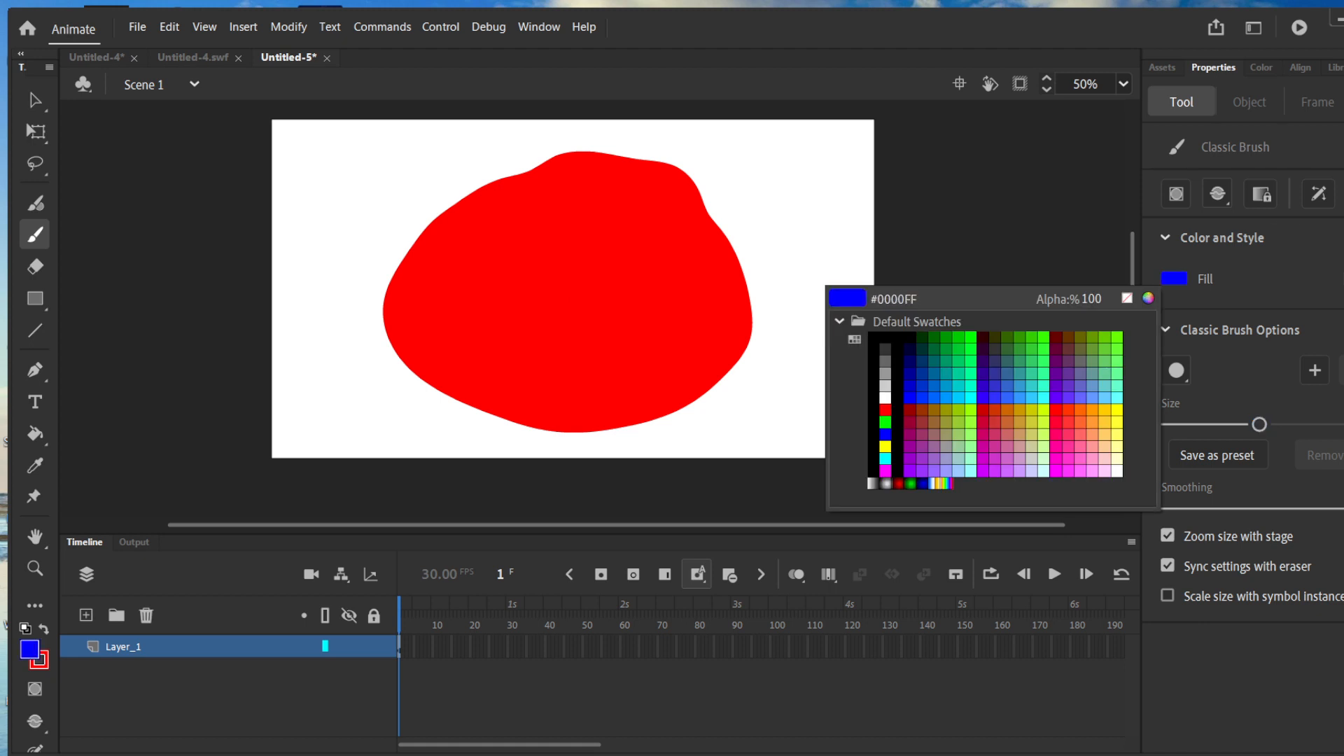
click(885, 446)
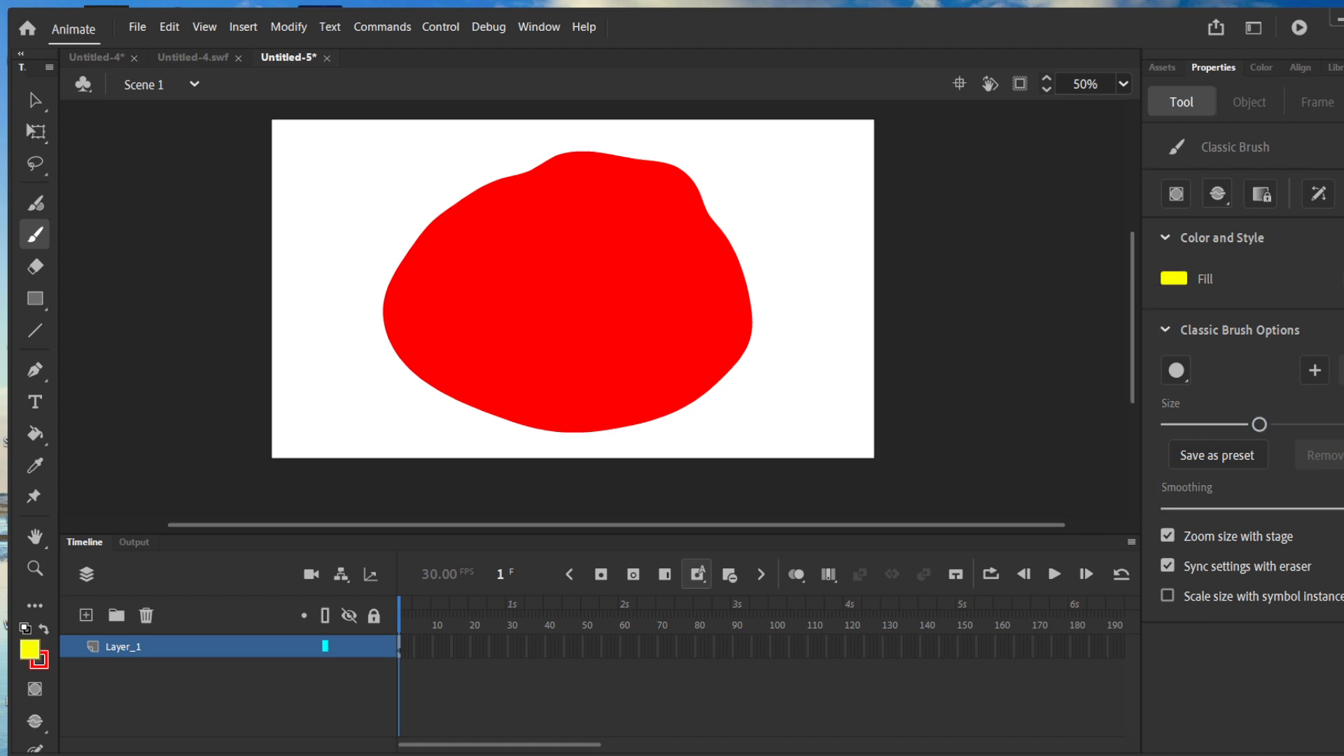
click(471, 263)
click(620, 235)
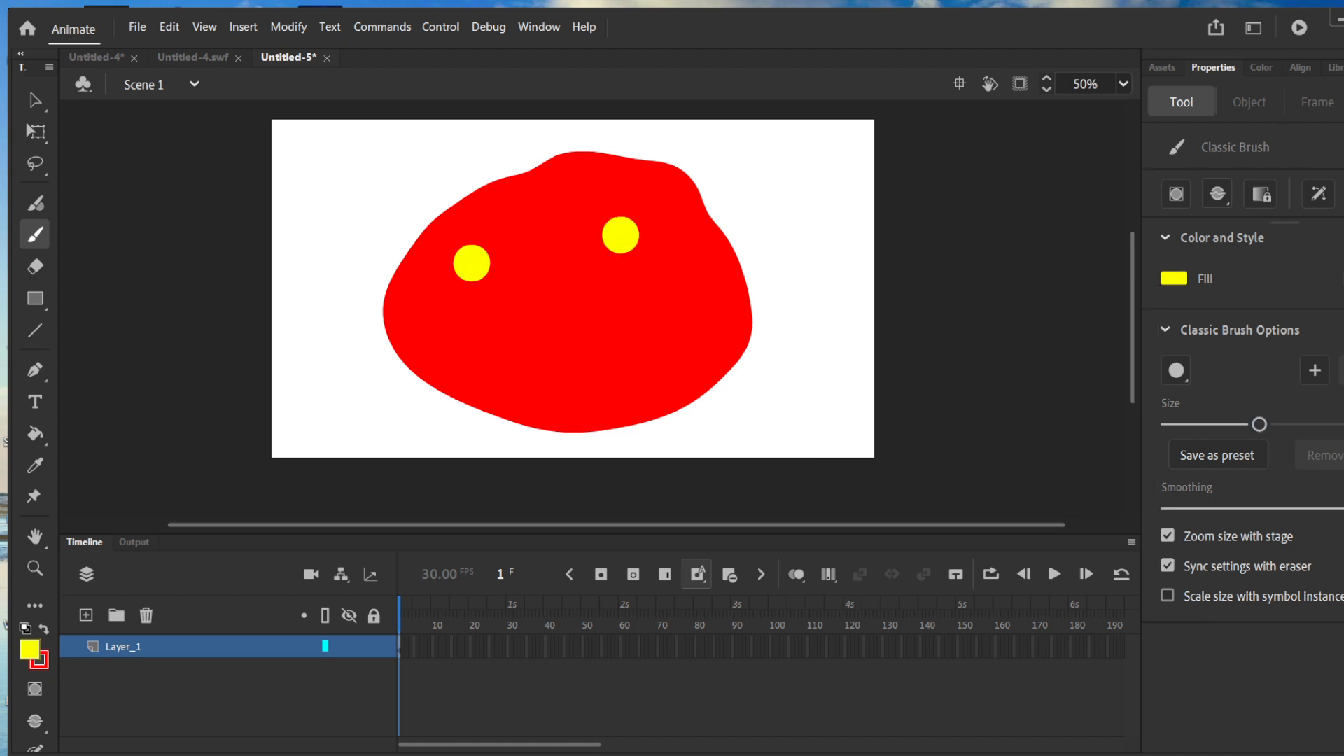
Reduce the brush size further, paint a trial black nose stroke between the eyes and undo that stroke
click(1174, 278)
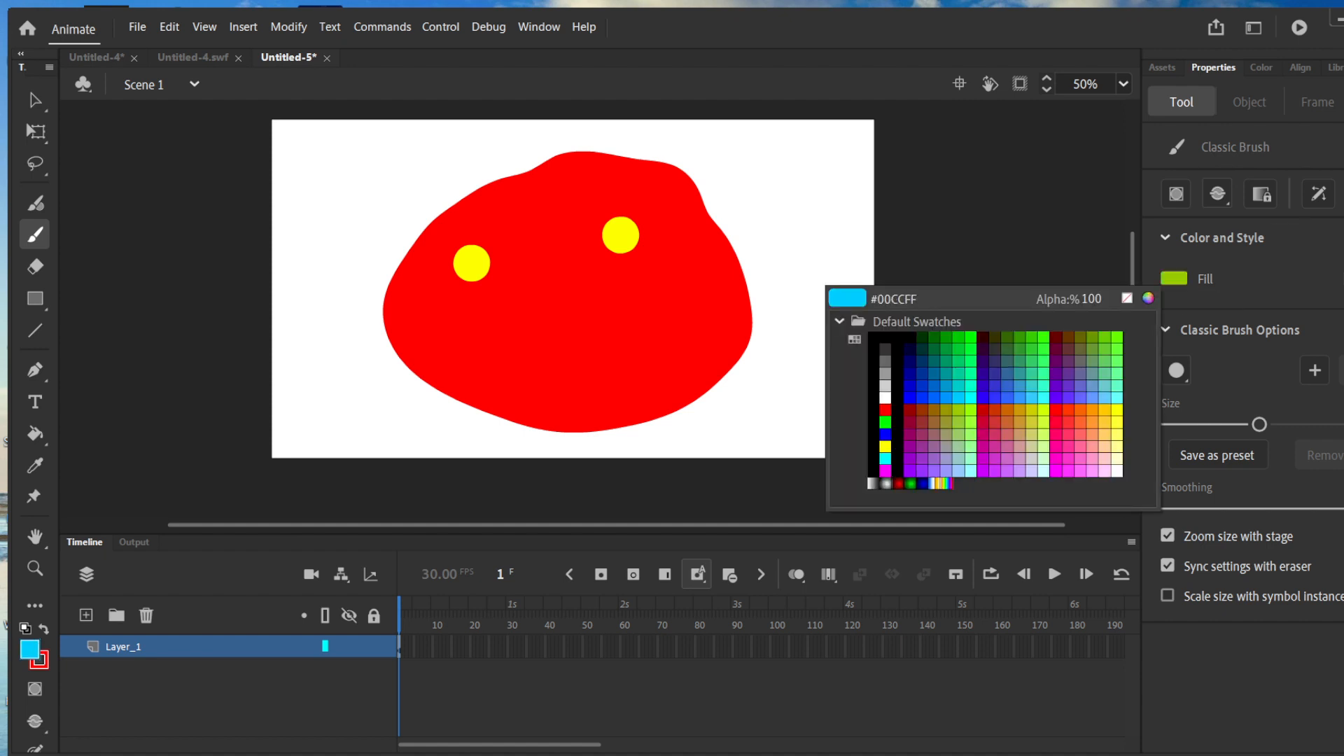
click(885, 339)
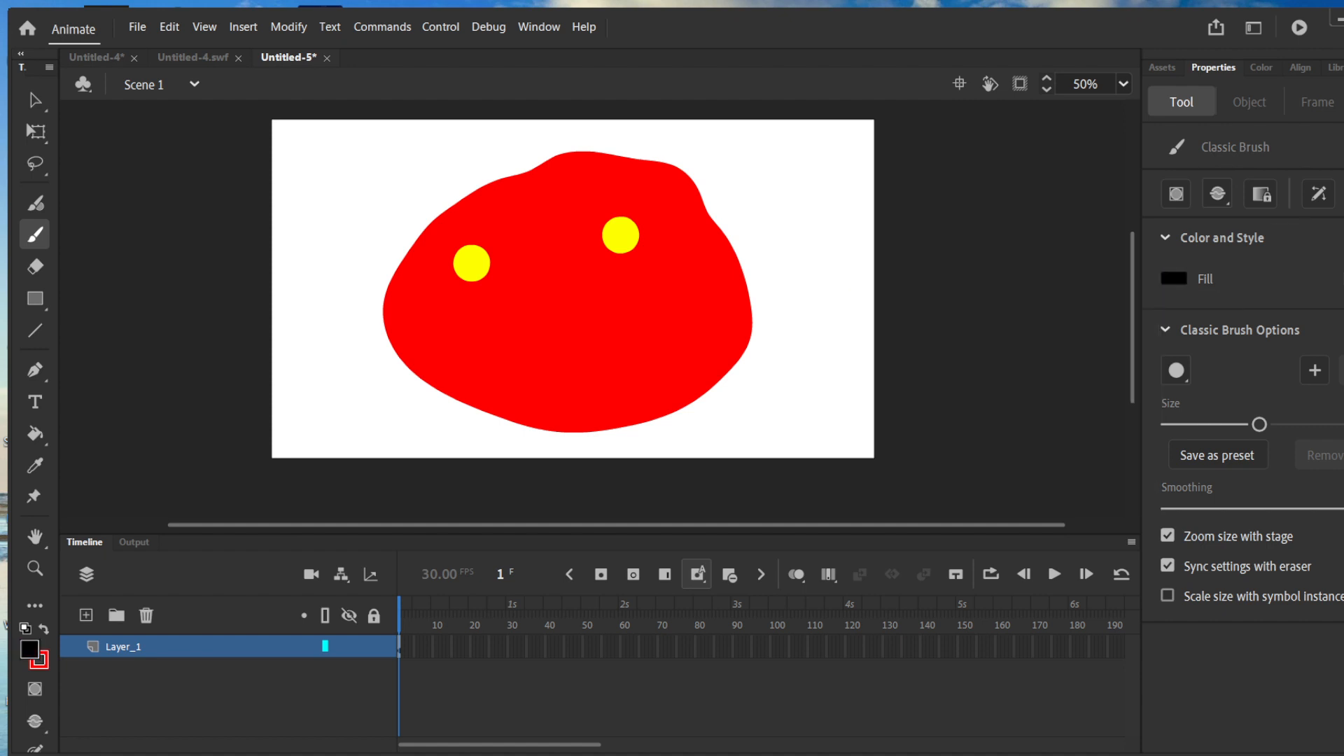
drag(1260, 425, 1217, 425)
mouse_move(543, 224)
mouse_down()
mouse_move(564, 327)
mouse_move(629, 352)
mouse_up()
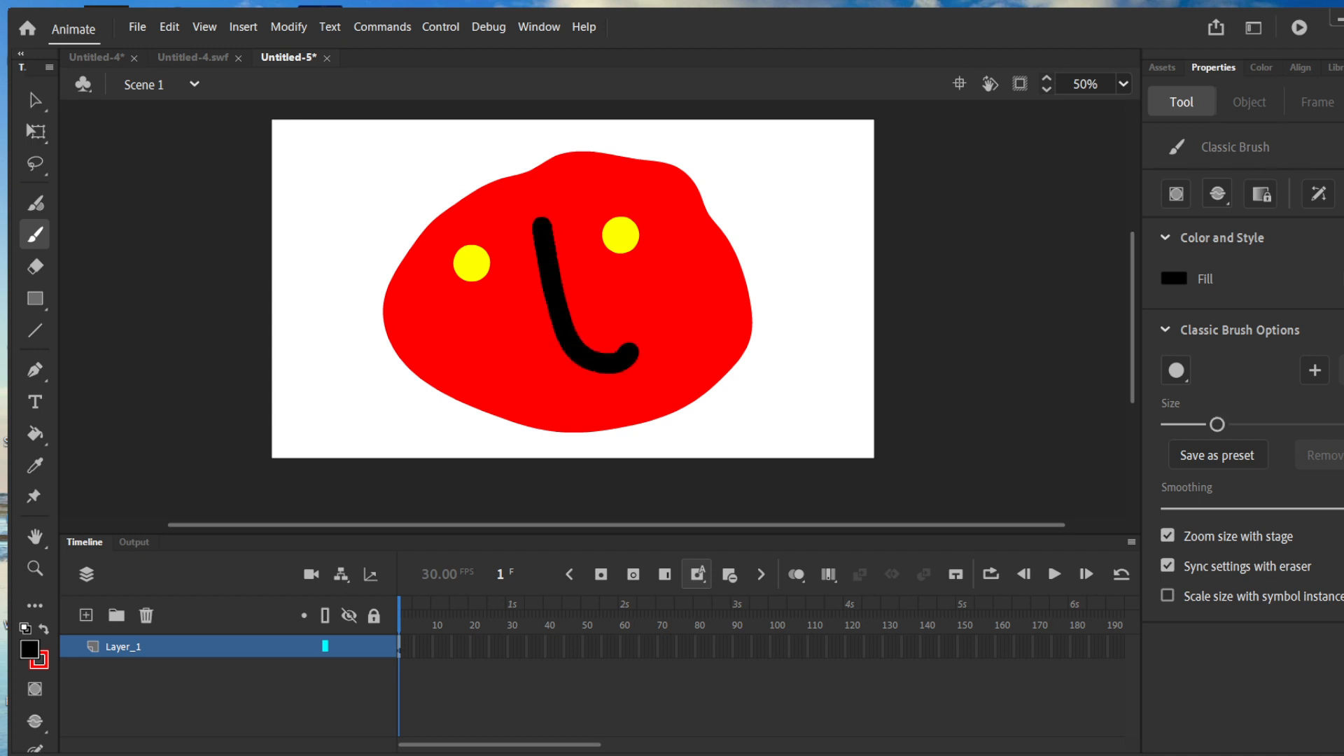
key(ctrl+z)
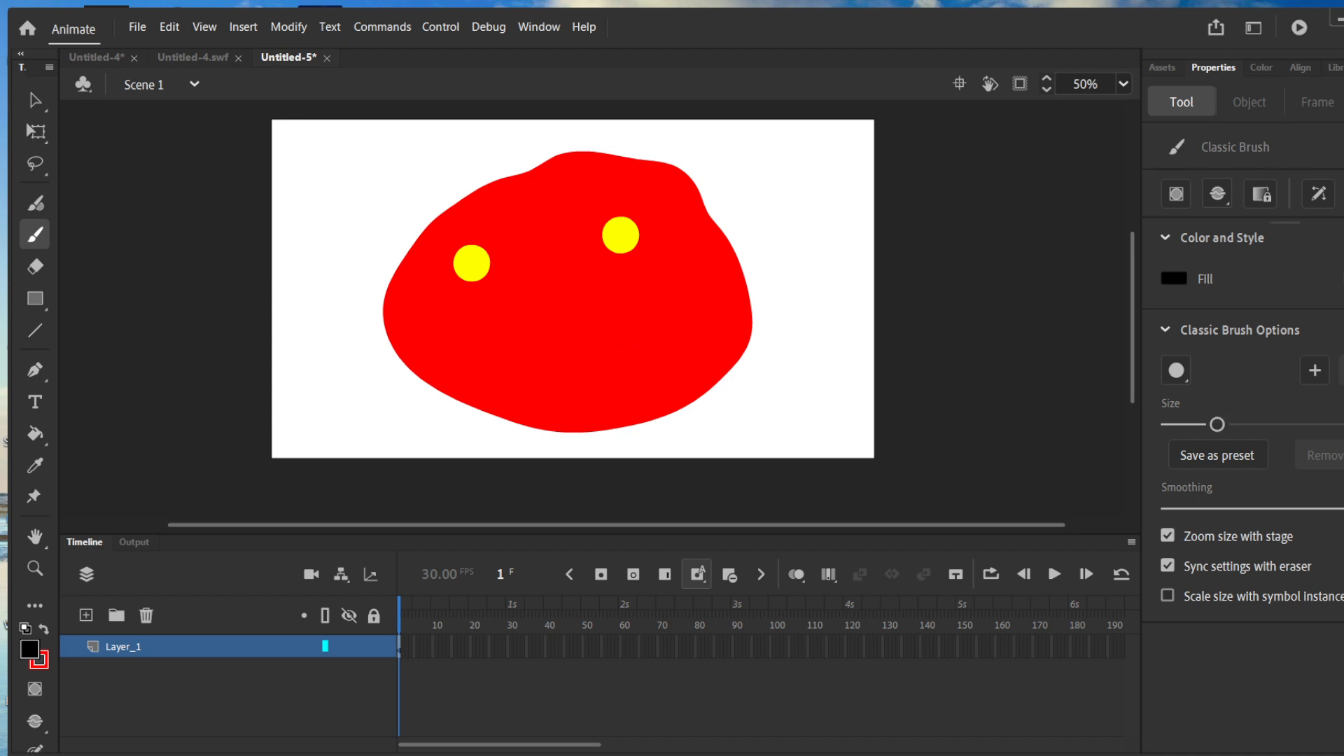
Paint a blue L-shaped nose between the eyes and a curved magenta mouth below it
click(1174, 278)
click(885, 434)
mouse_move(534, 225)
mouse_down()
mouse_move(585, 329)
mouse_move(642, 329)
mouse_up()
click(1174, 278)
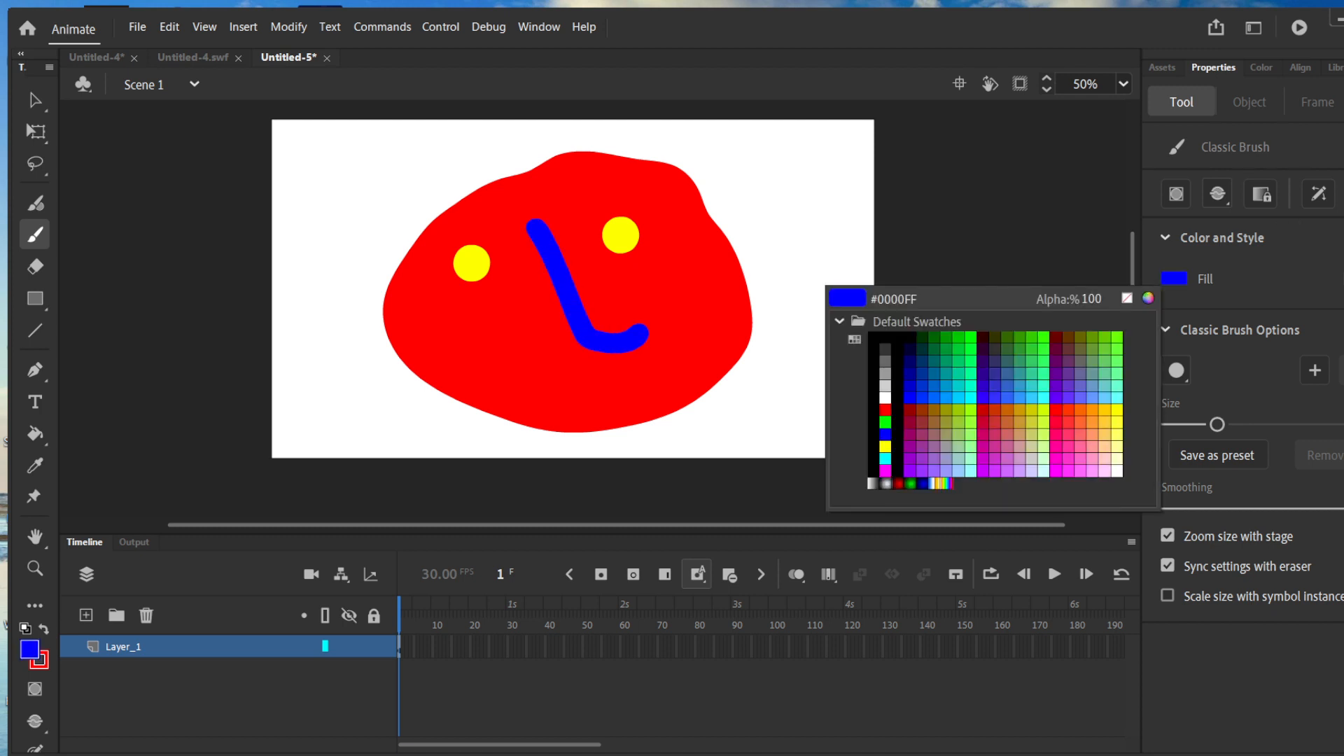
click(885, 471)
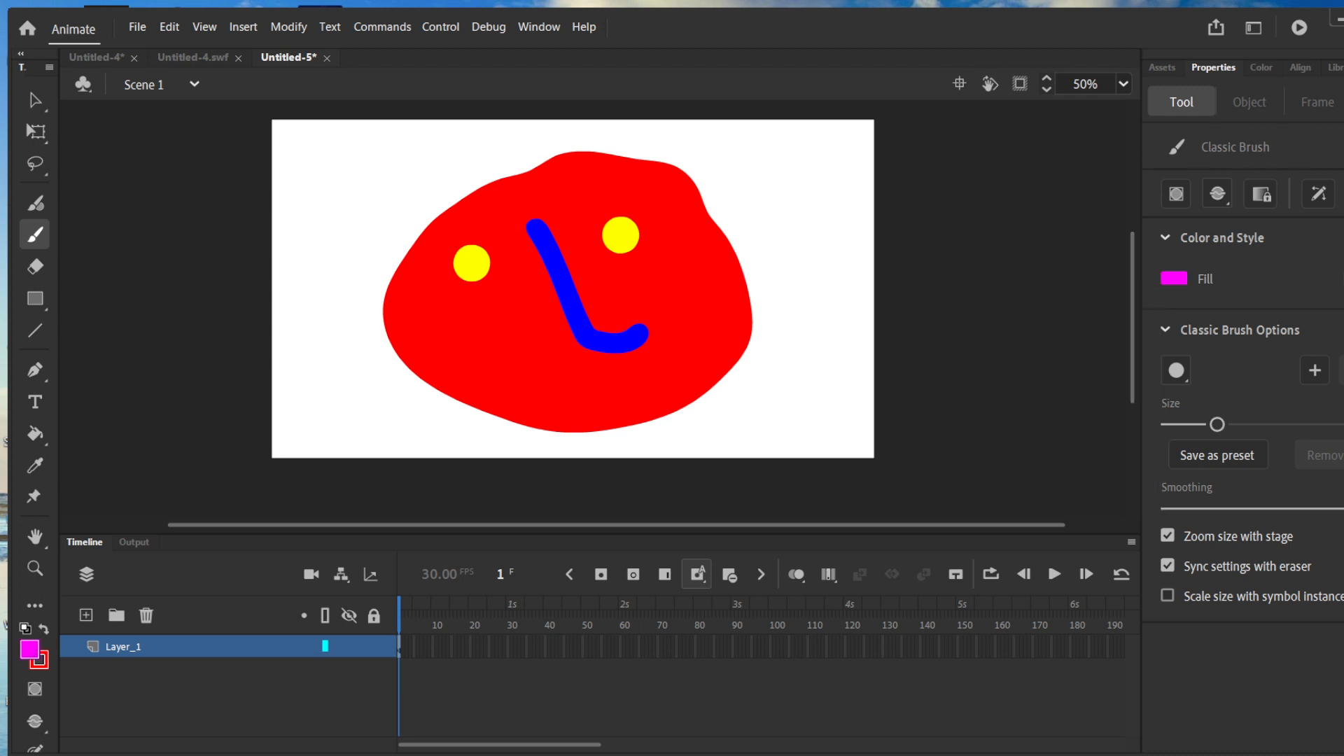
mouse_move(543, 369)
mouse_down()
mouse_move(597, 384)
mouse_move(665, 359)
mouse_move(687, 316)
mouse_up()
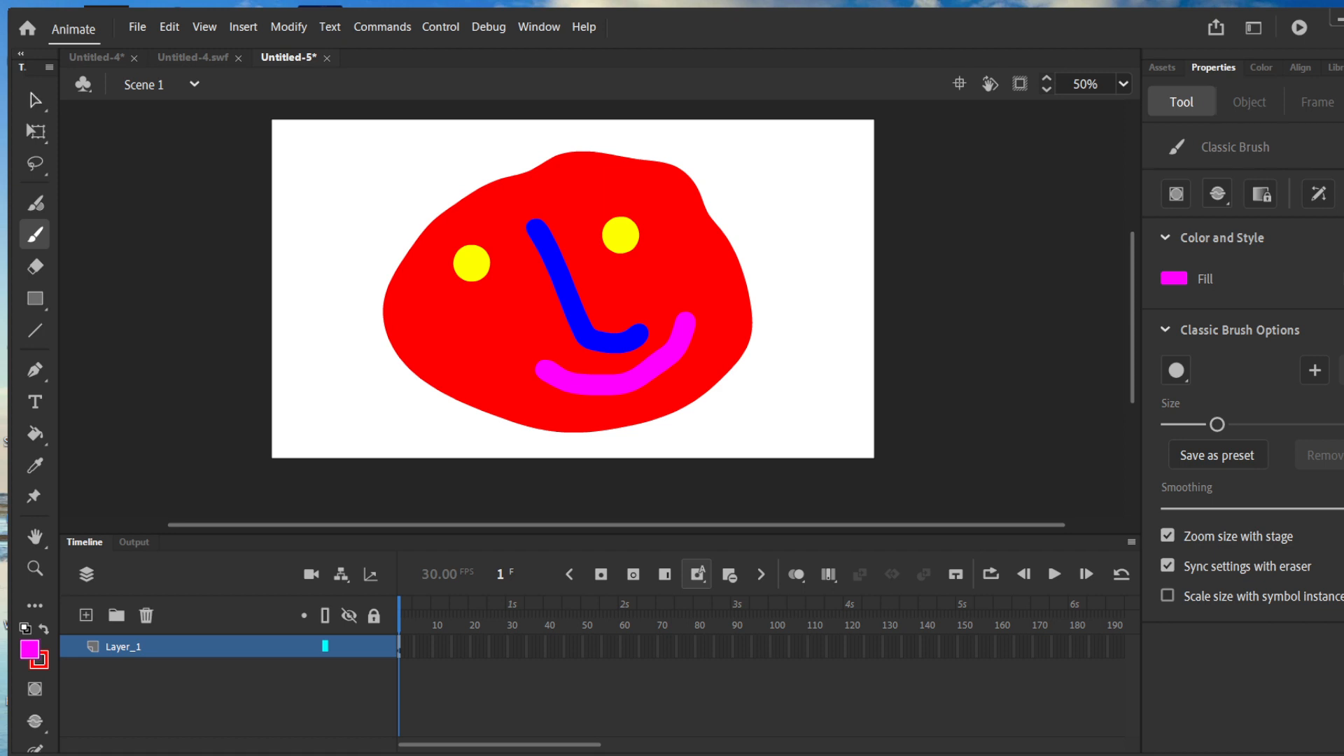
Select the whole face drawing, place an Asset Warp pin below its left eye and show the warp mesh
key(v)
drag(342, 141, 806, 439)
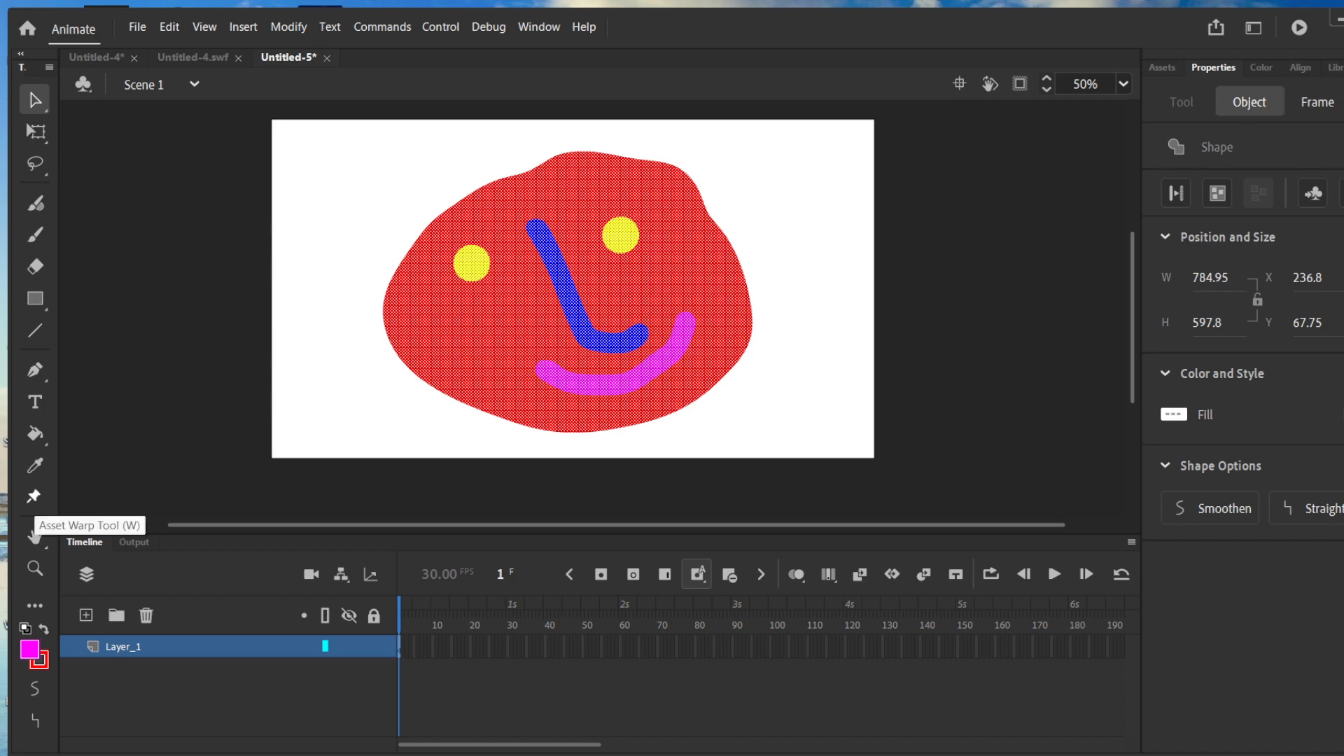
click(33, 497)
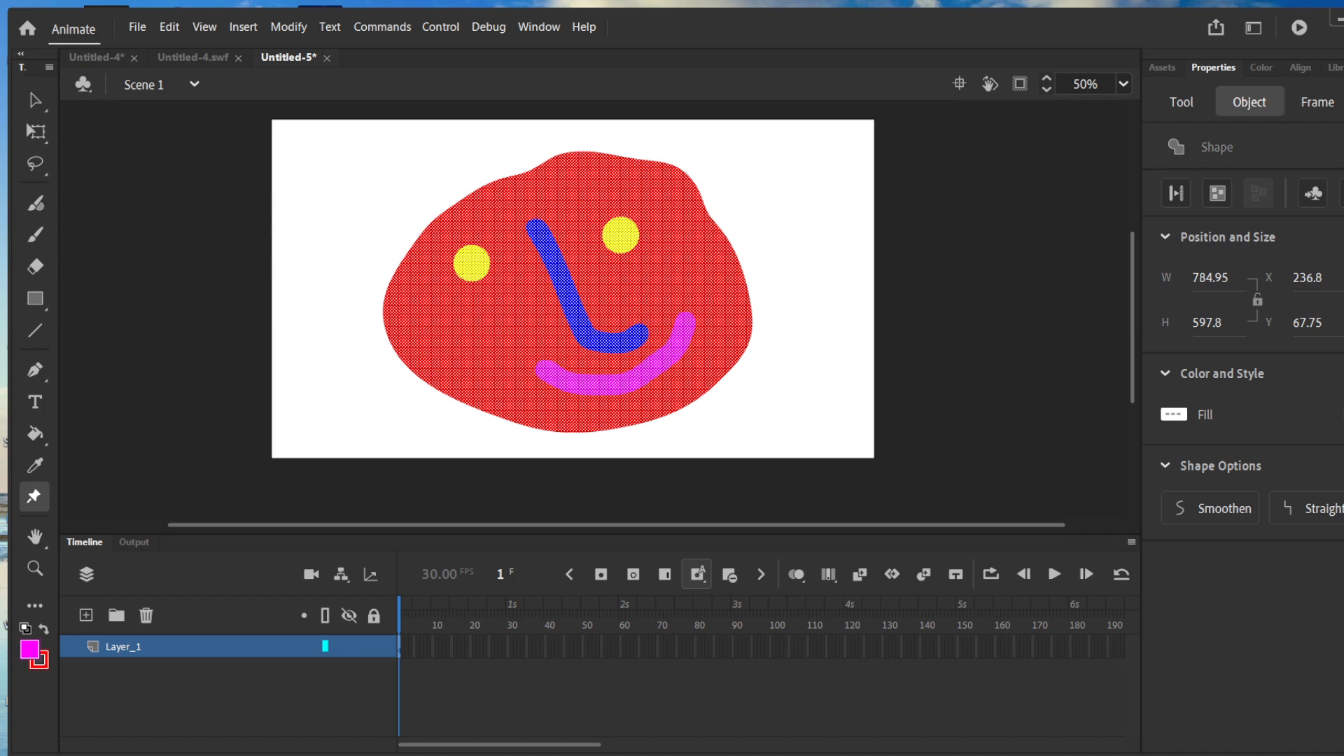
click(471, 326)
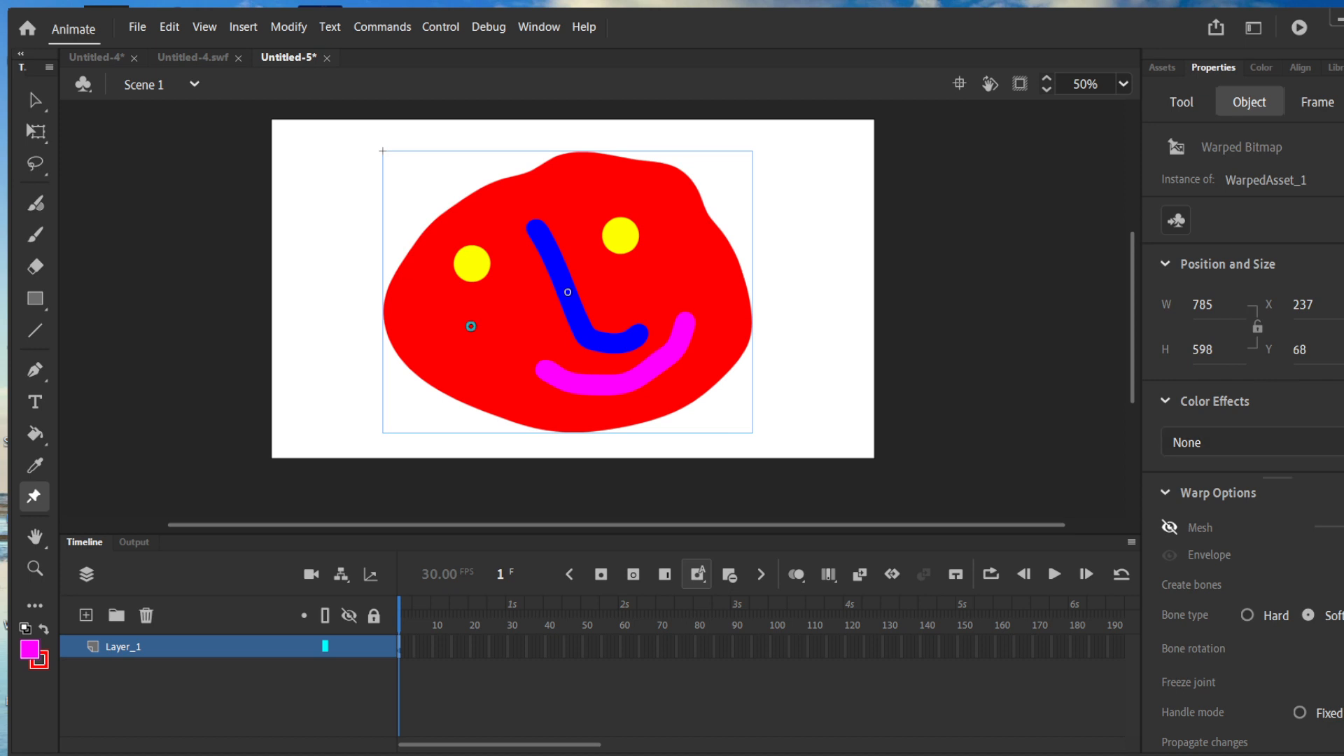
click(1170, 528)
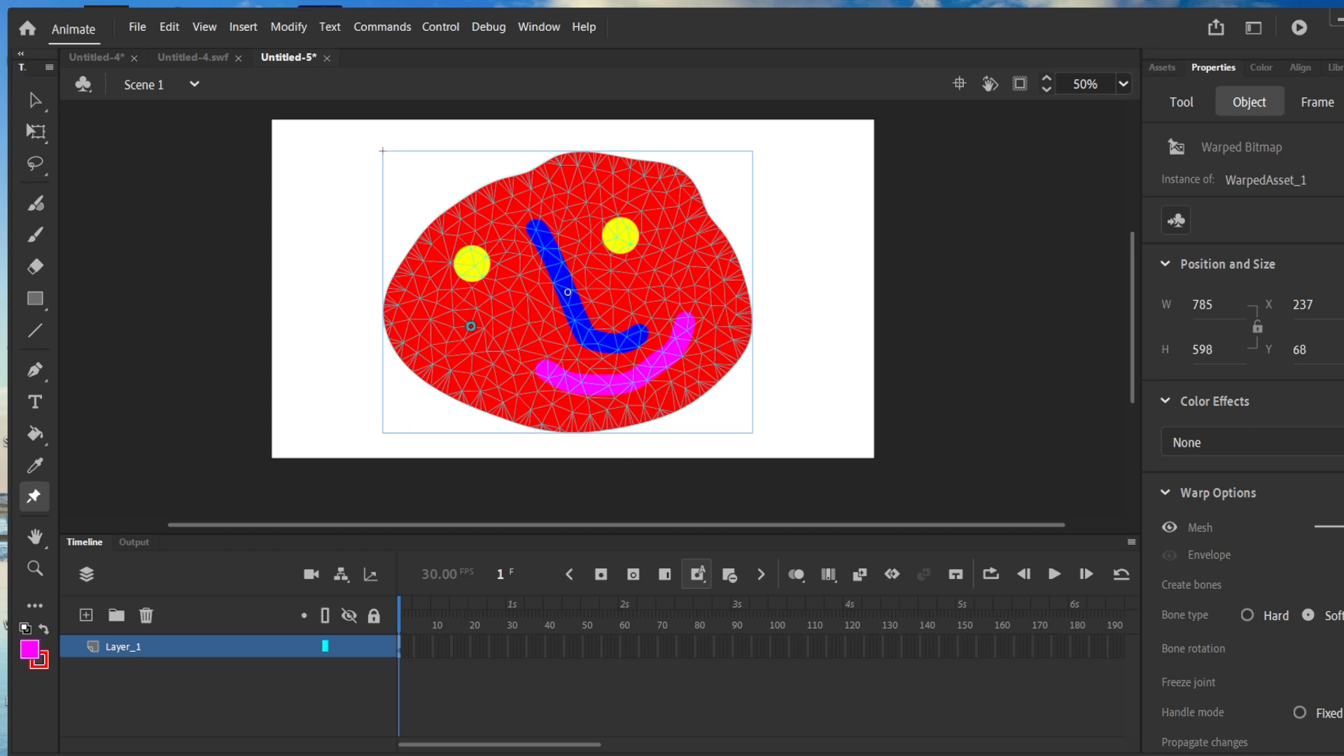
Insert a keyframe at frame 21 of Layer_1 and show the warp envelope around the face
click(481, 646)
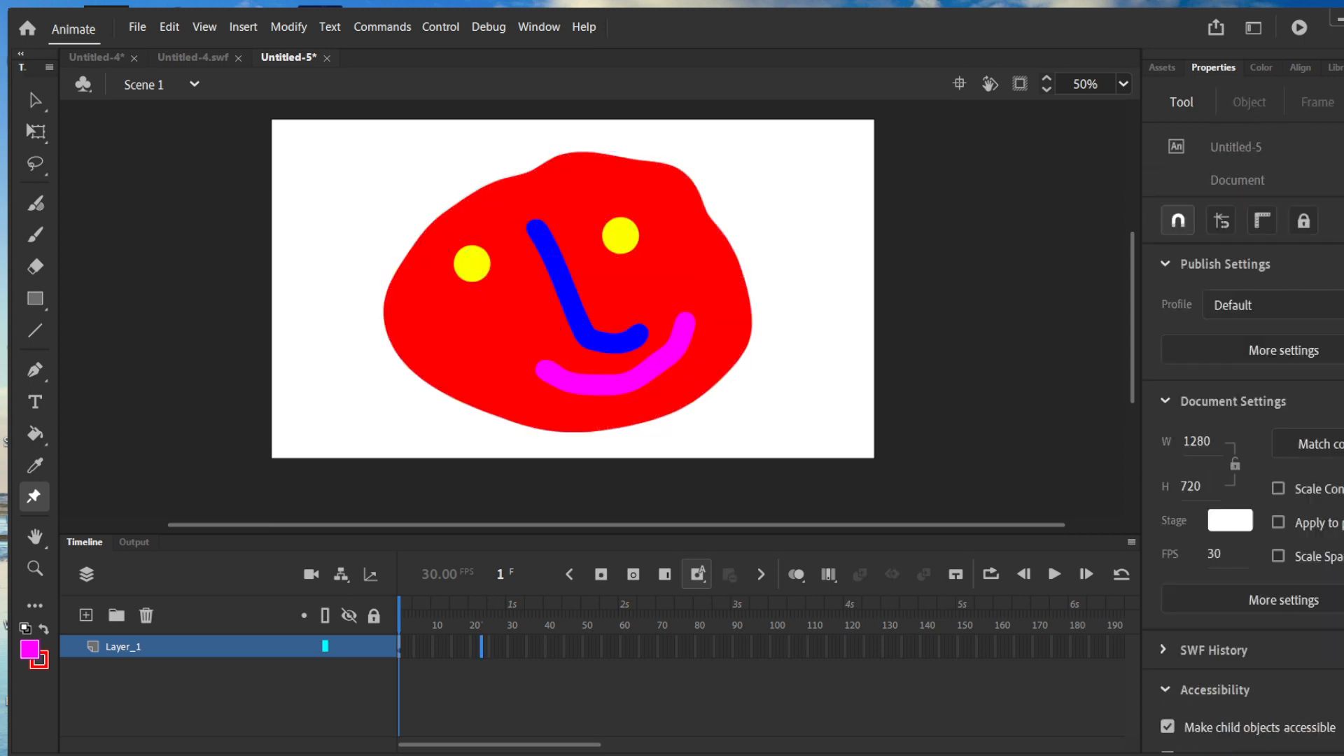
click(477, 646)
click(474, 646)
click(600, 574)
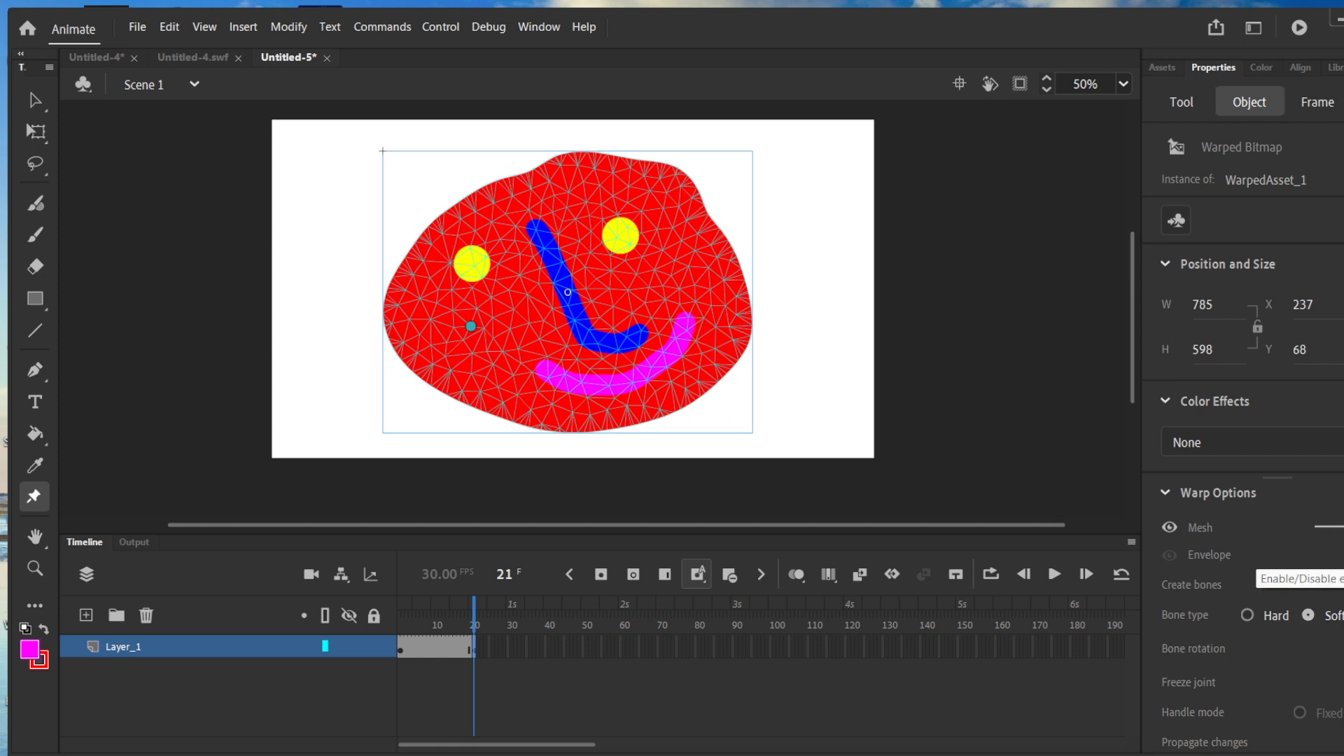
click(1169, 554)
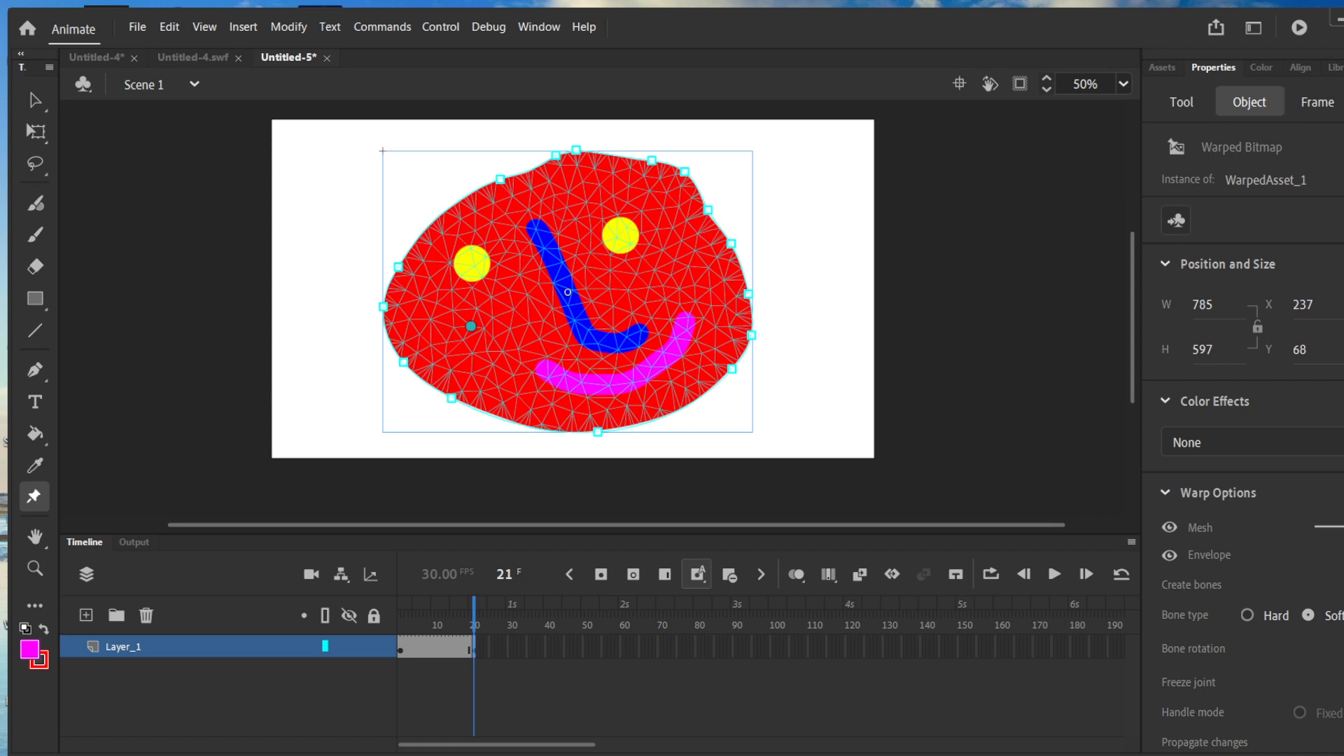
Pull the envelope points along the face's left and lower-left outline inward at frame 21
click(399, 267)
drag(398, 267, 438, 282)
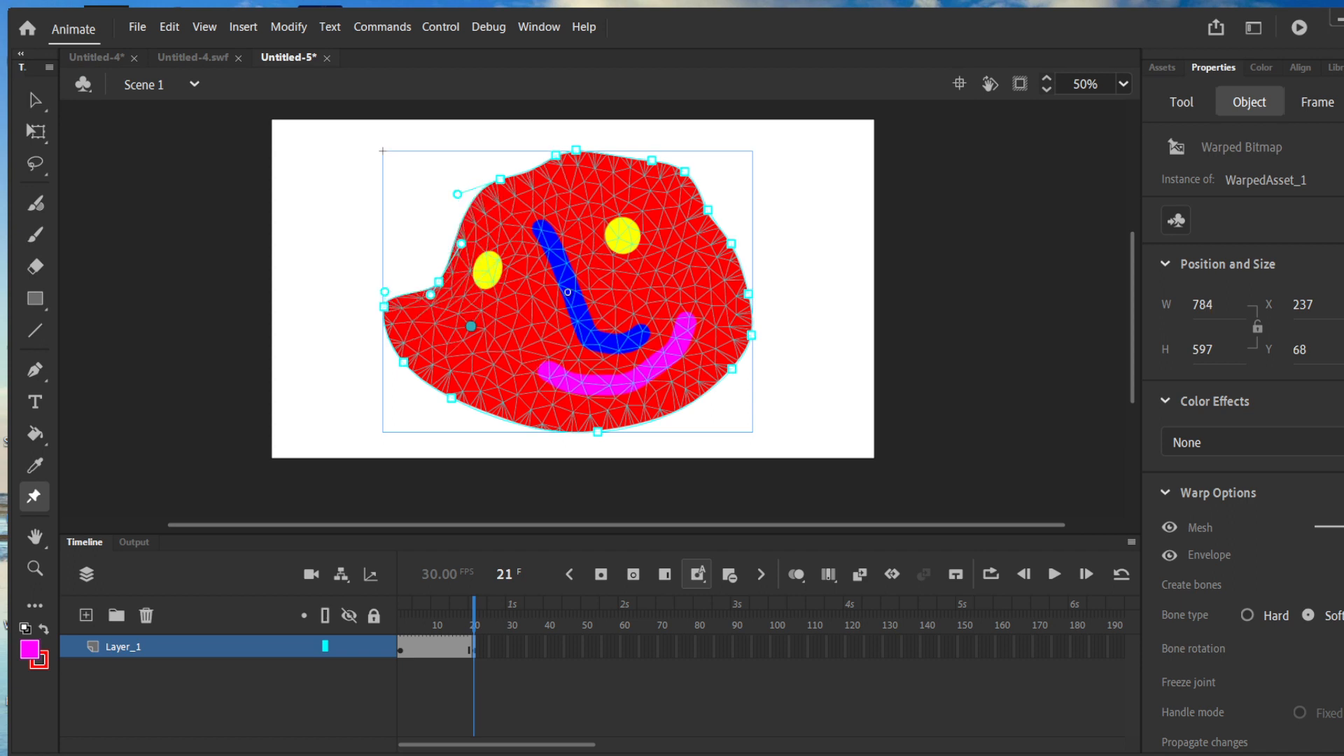
drag(384, 306, 474, 407)
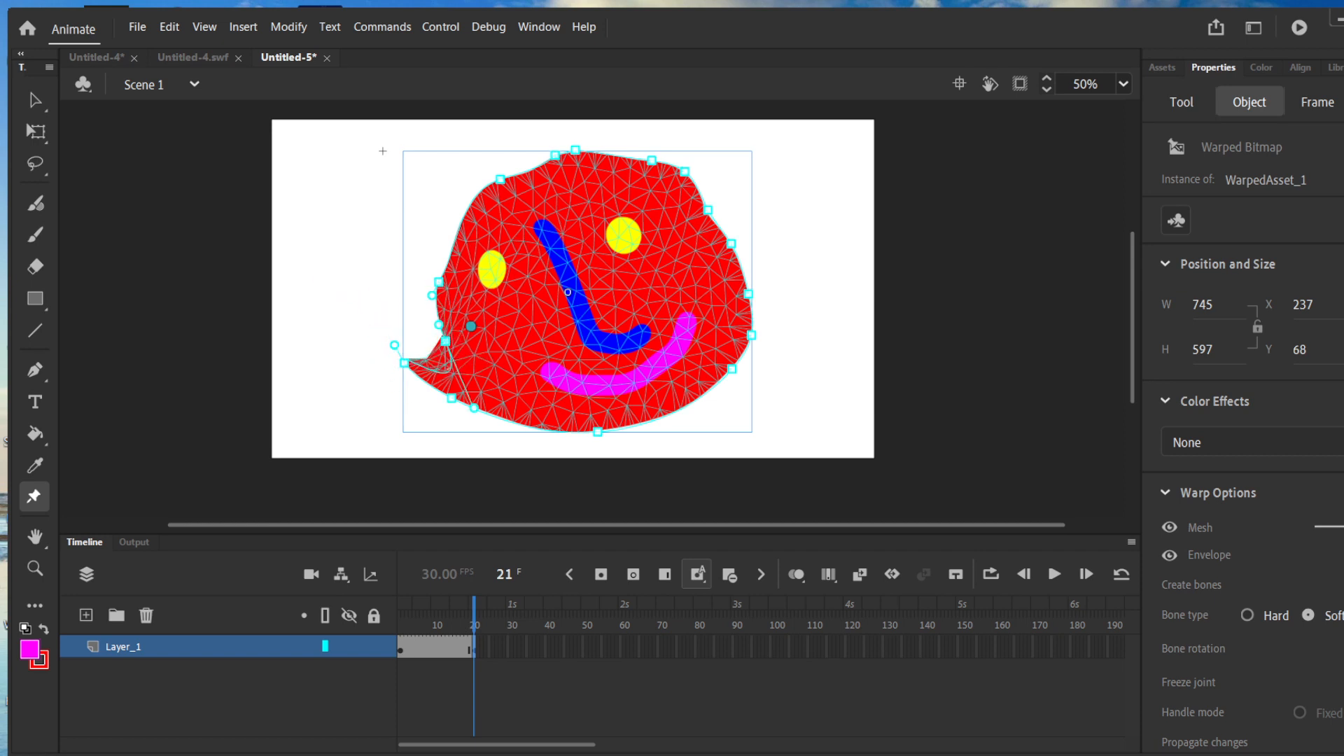
drag(404, 363, 511, 397)
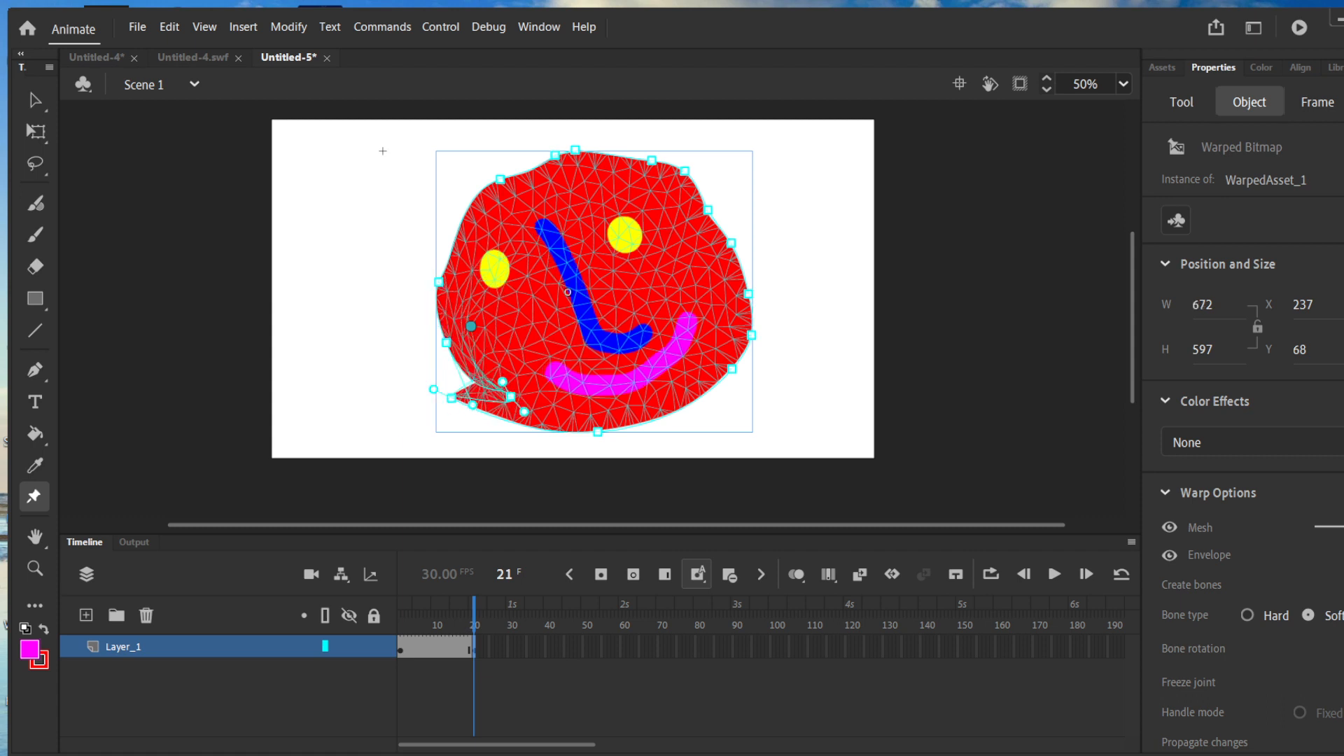
drag(480, 411, 532, 419)
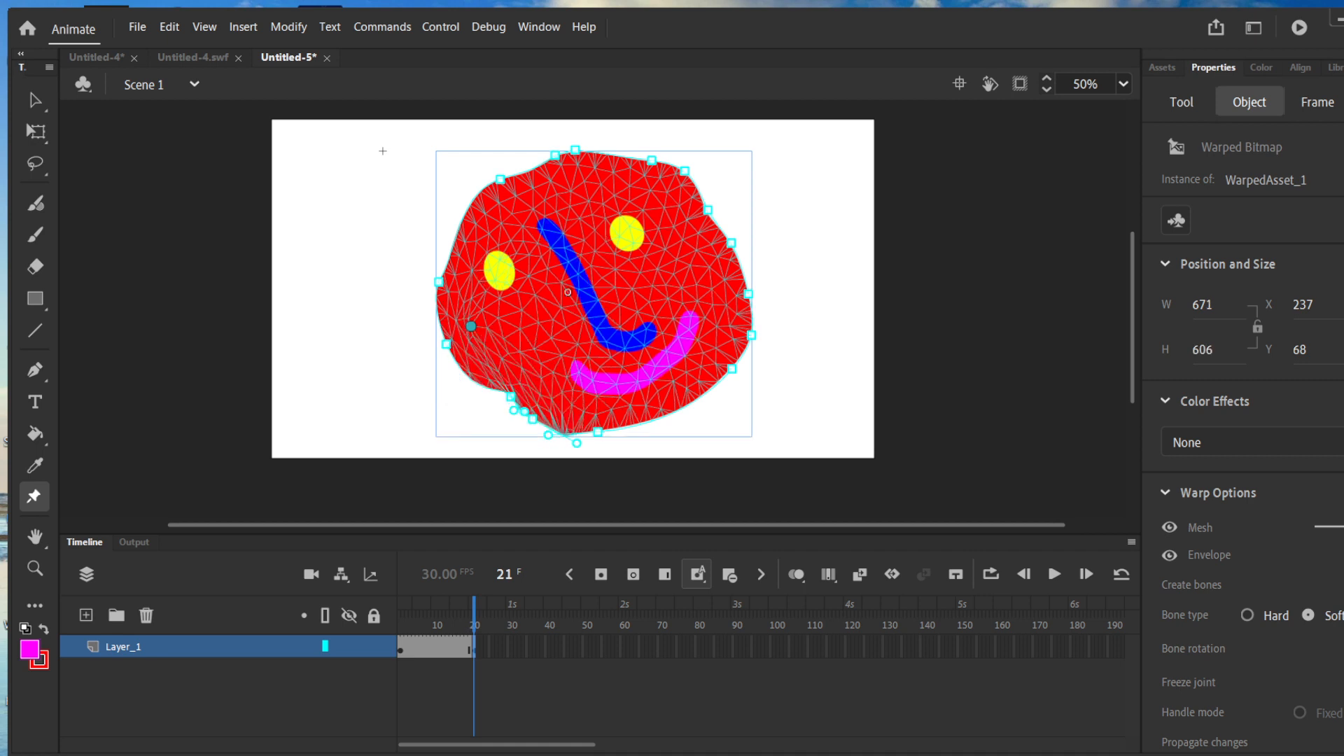
Dent the face's upper-right, right, bottom, lower-left and top outline inward with the envelope points at frame 21
drag(668, 165, 663, 193)
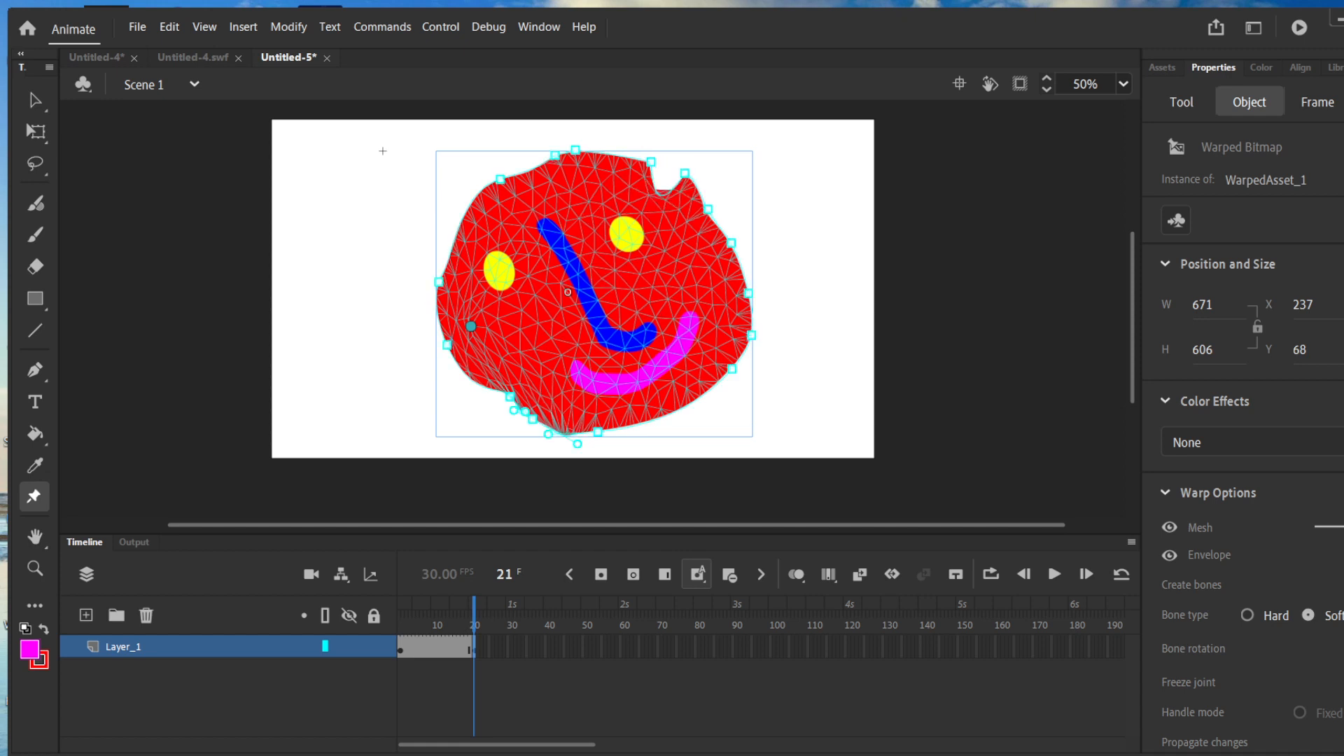
drag(685, 173, 694, 254)
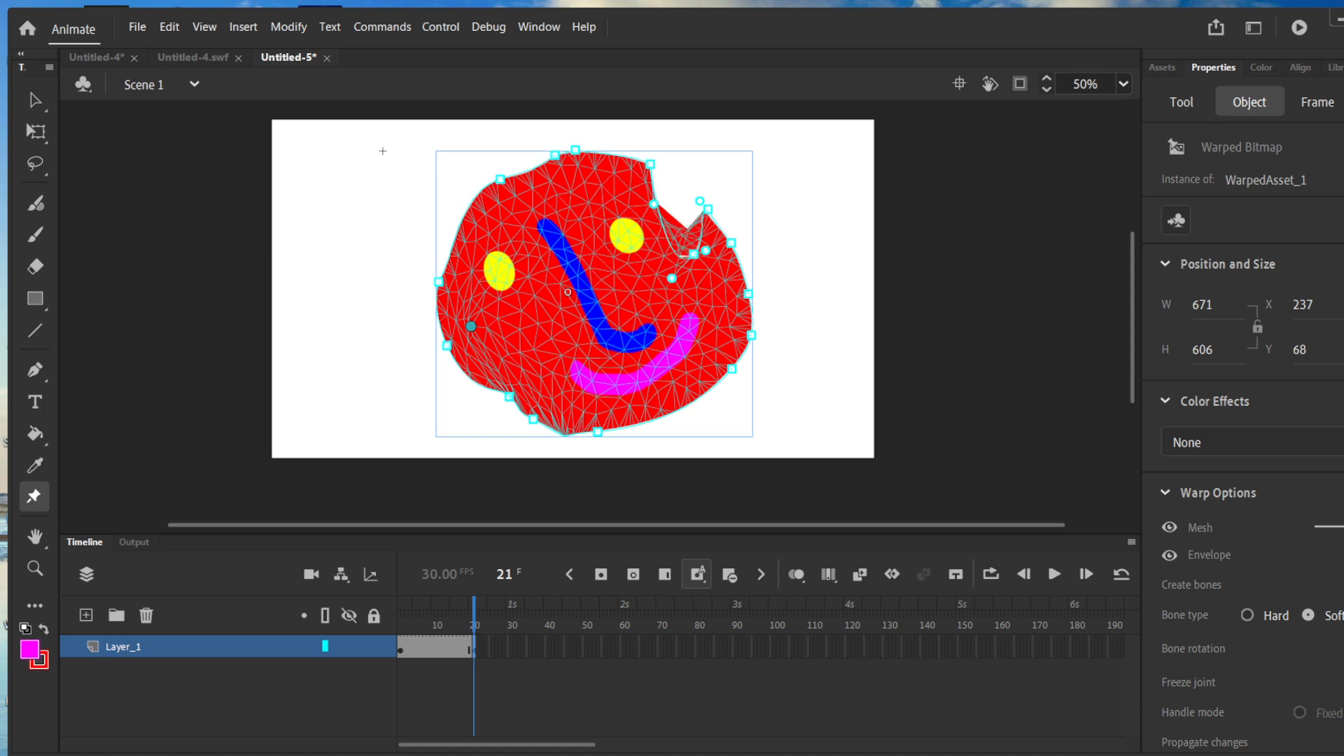
drag(748, 294, 722, 330)
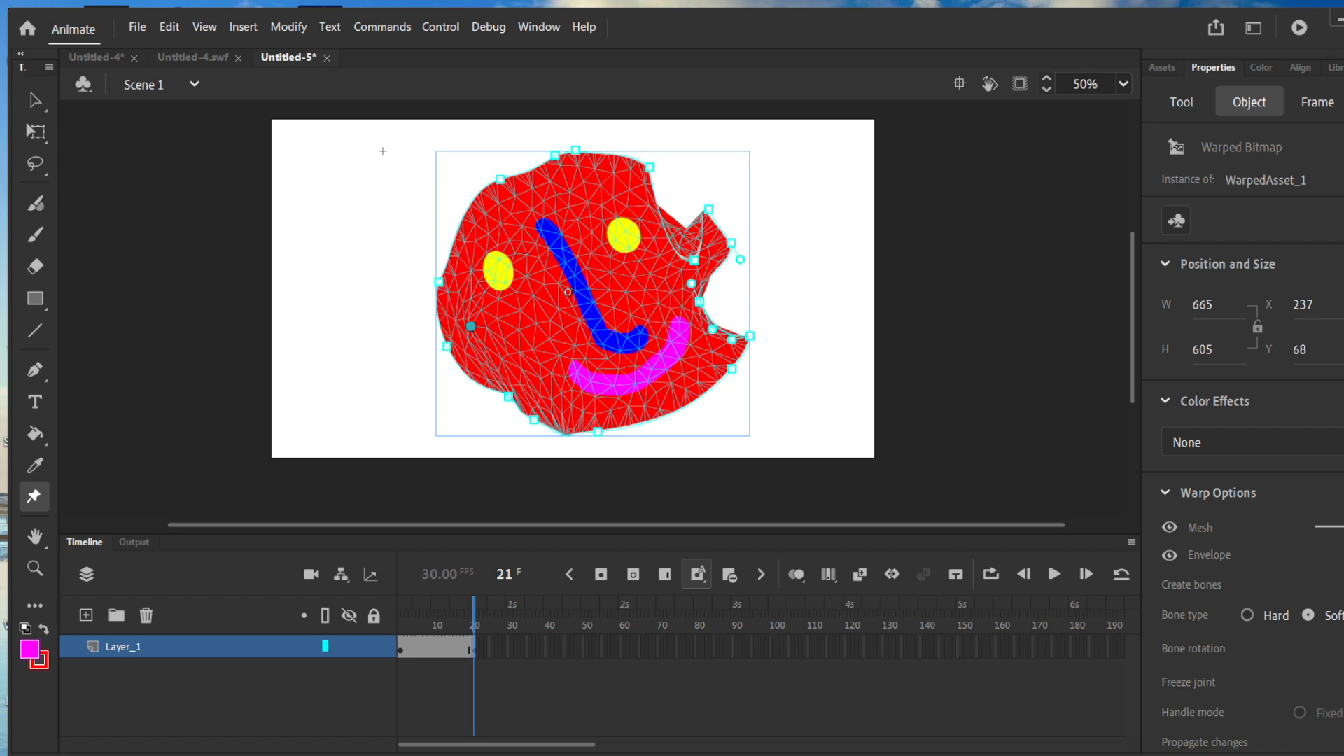
drag(642, 427, 651, 405)
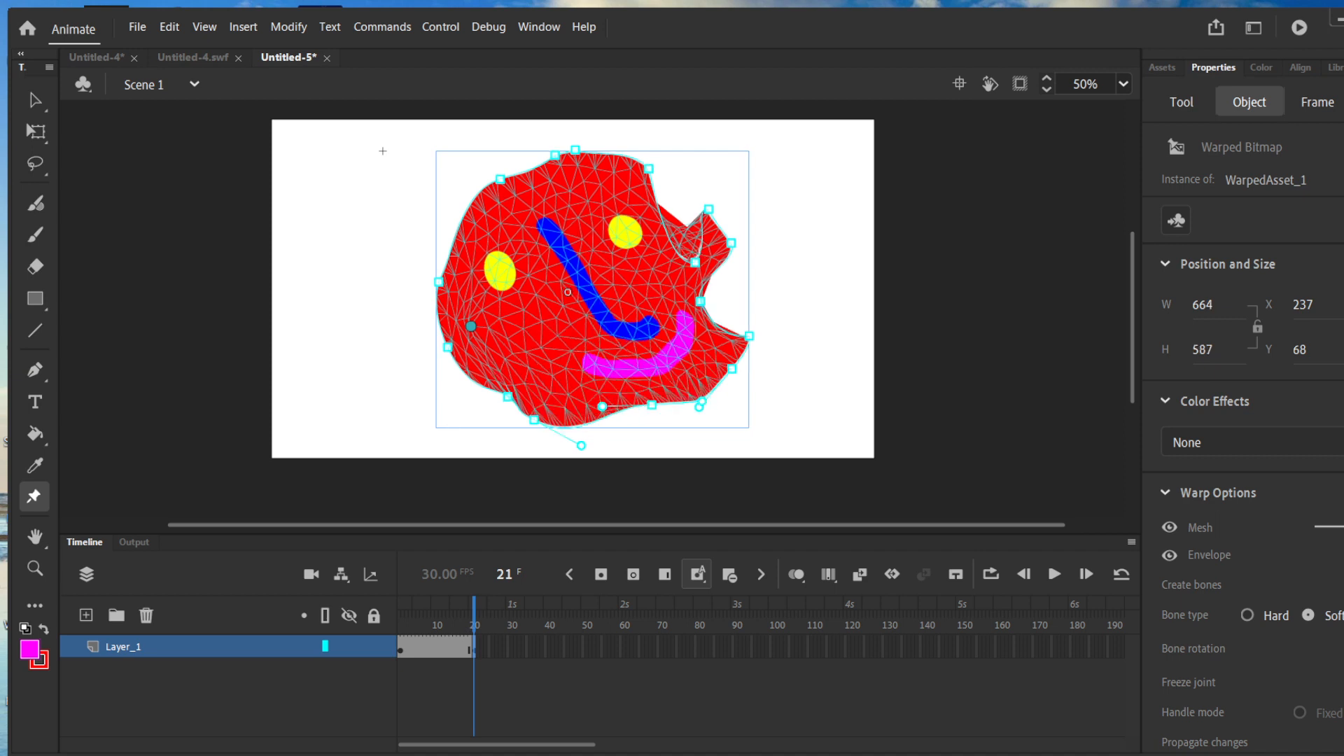
drag(508, 396, 480, 329)
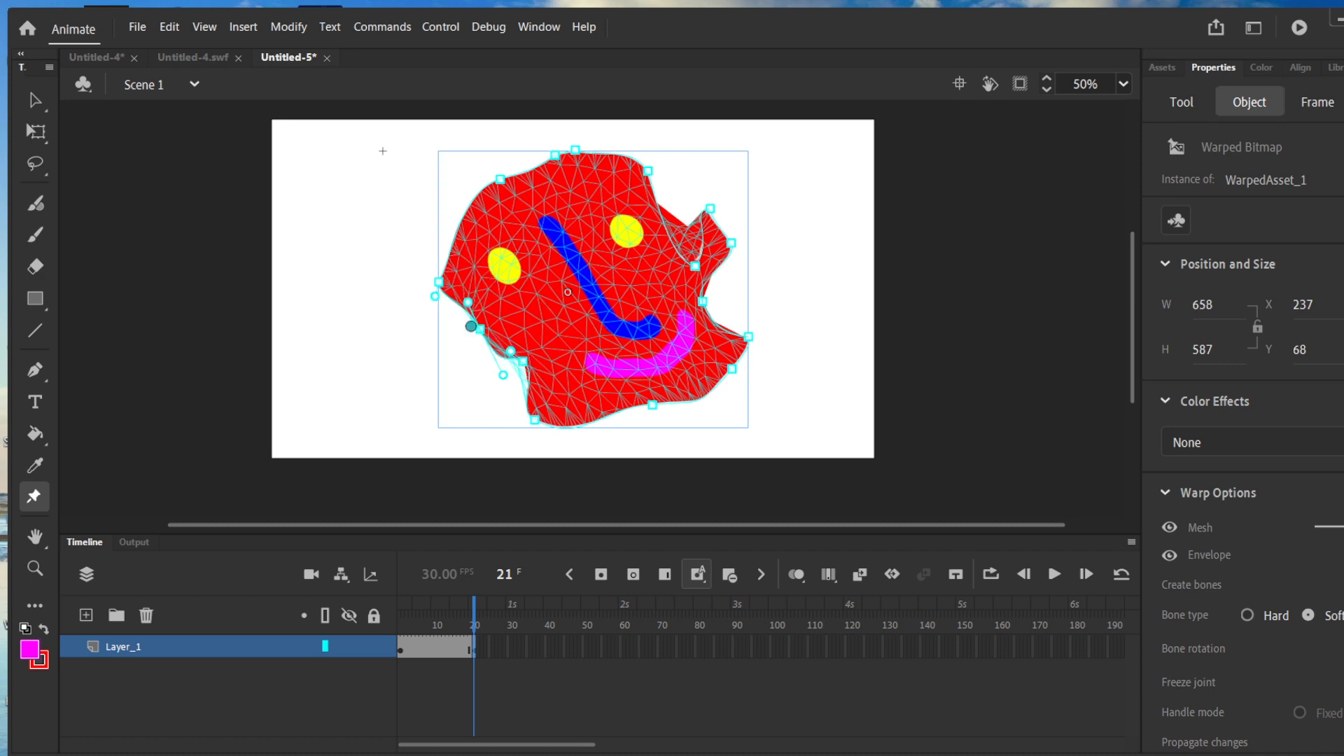
drag(554, 154, 550, 184)
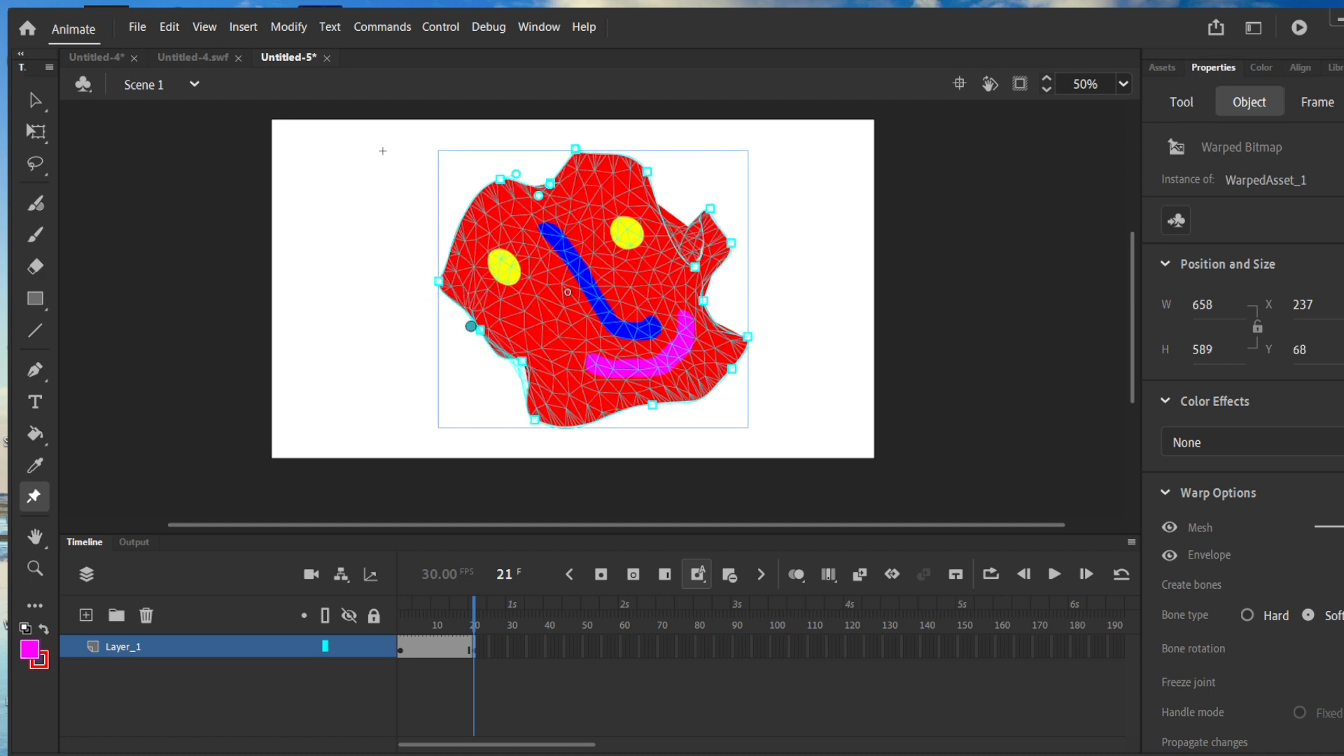
Insert a keyframe at frame 51 and pull the face's lower-right and bottom envelope edges upward
click(382, 151)
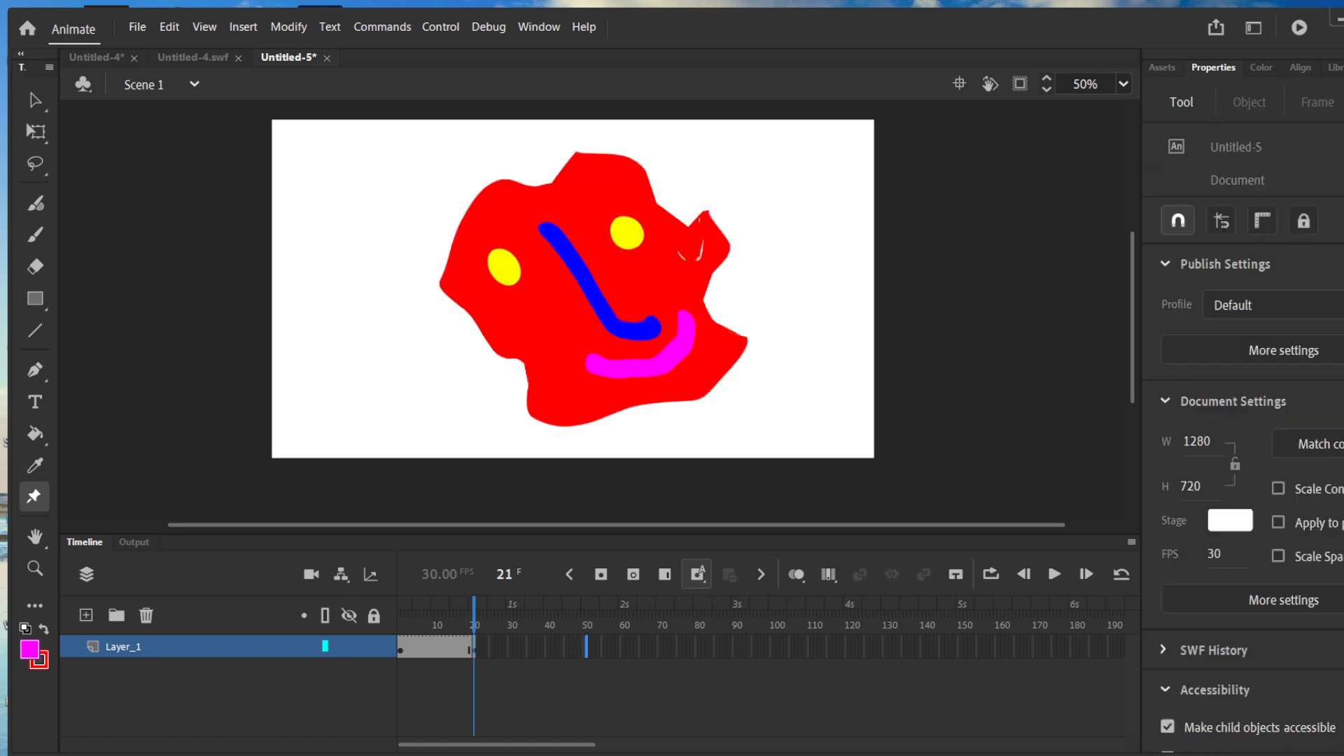
click(600, 574)
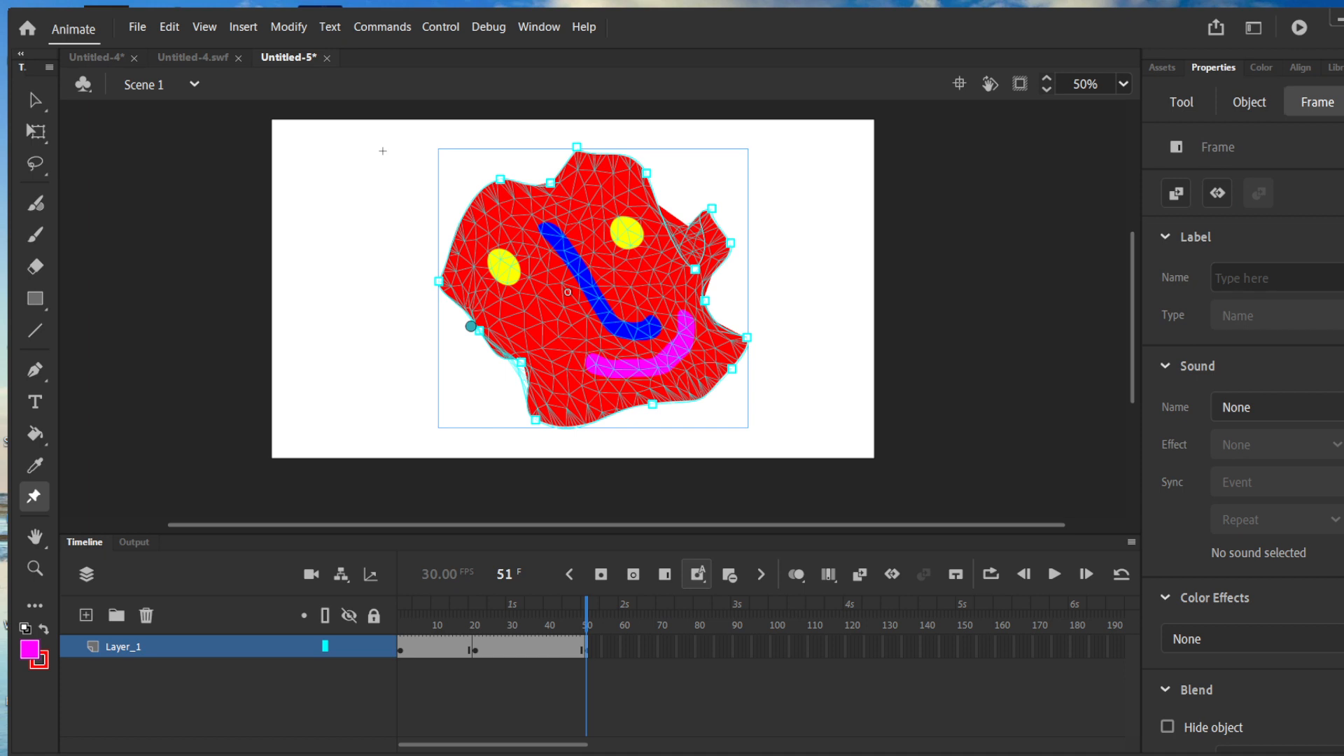
drag(698, 399, 693, 360)
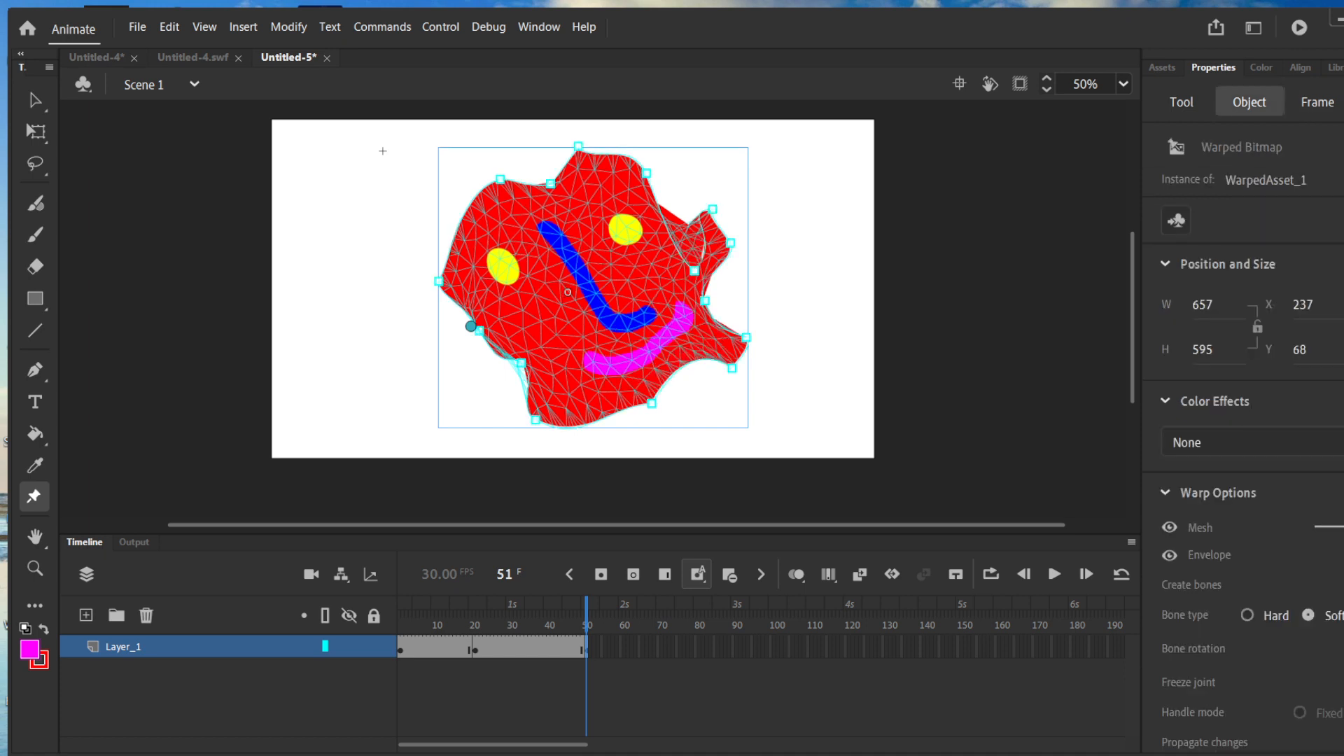
drag(594, 423, 574, 373)
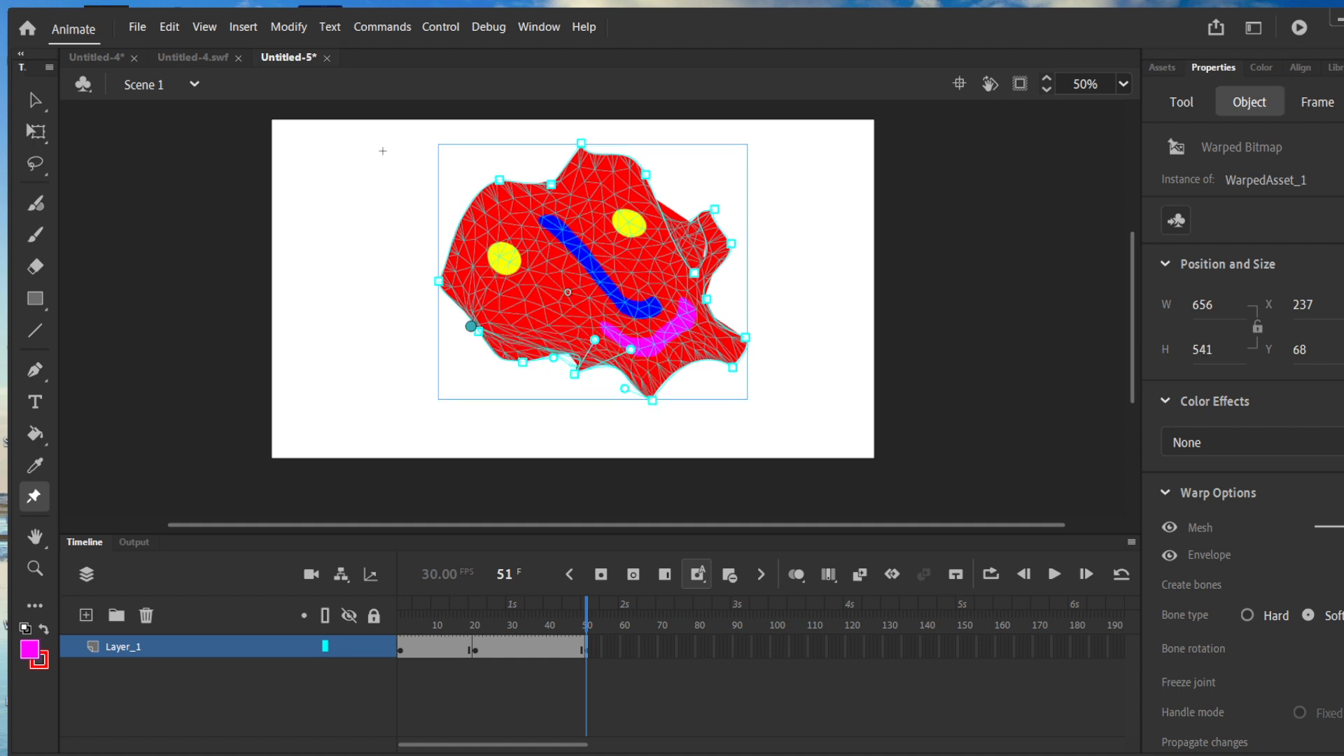
Push the envelope along the face's left side and top inward at frame 51
drag(459, 222, 491, 242)
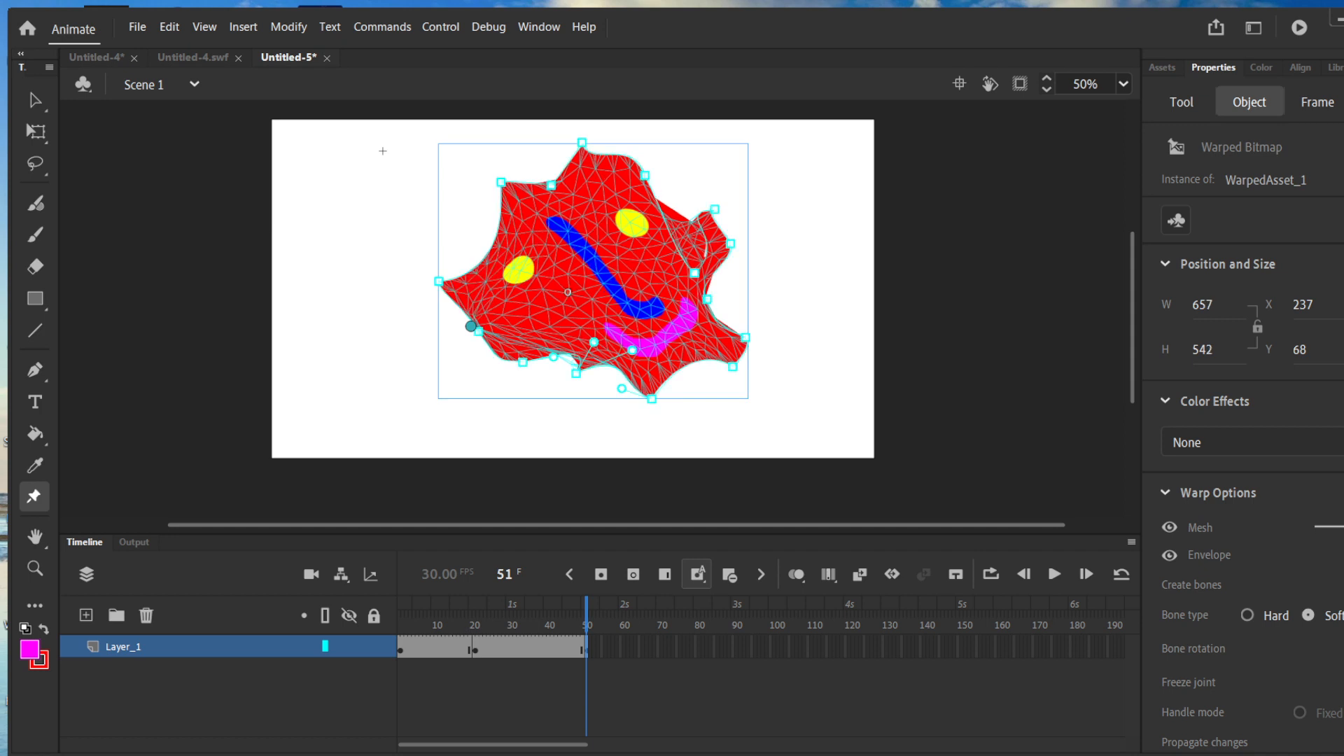
drag(438, 281, 497, 297)
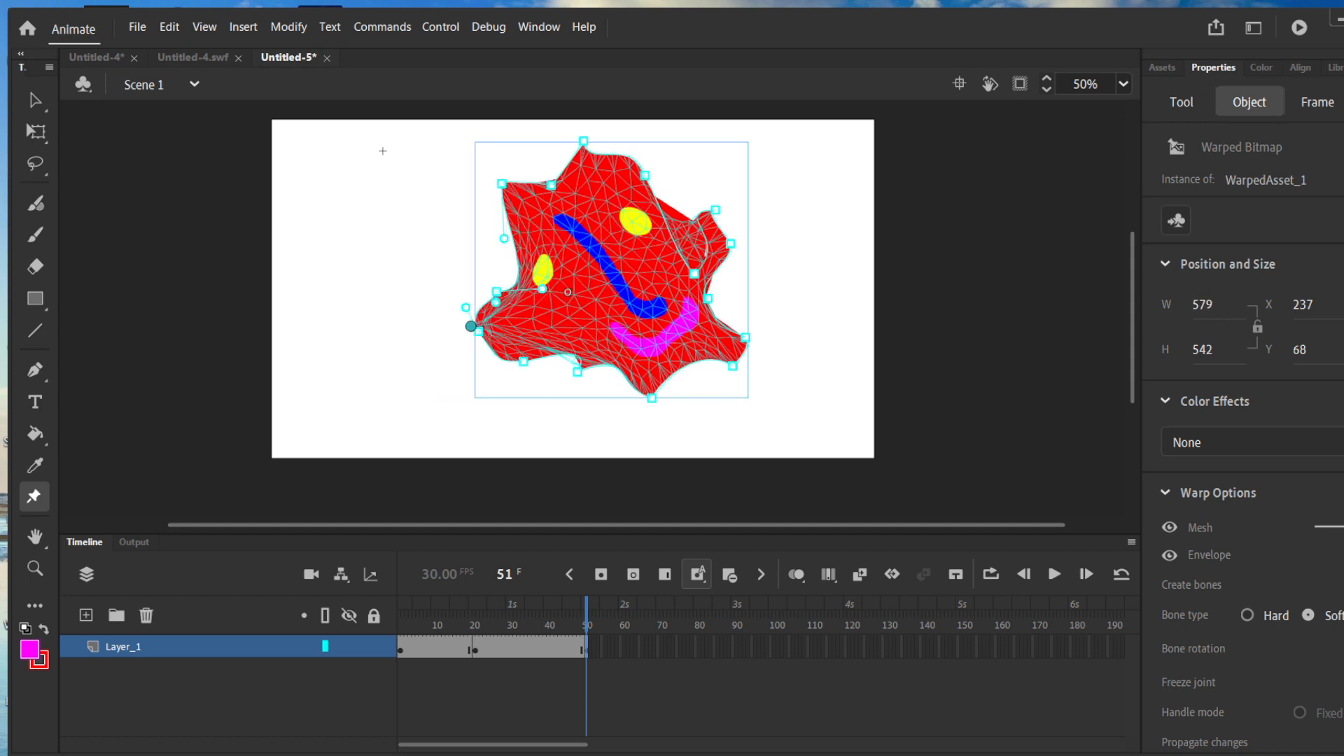
drag(552, 184, 517, 203)
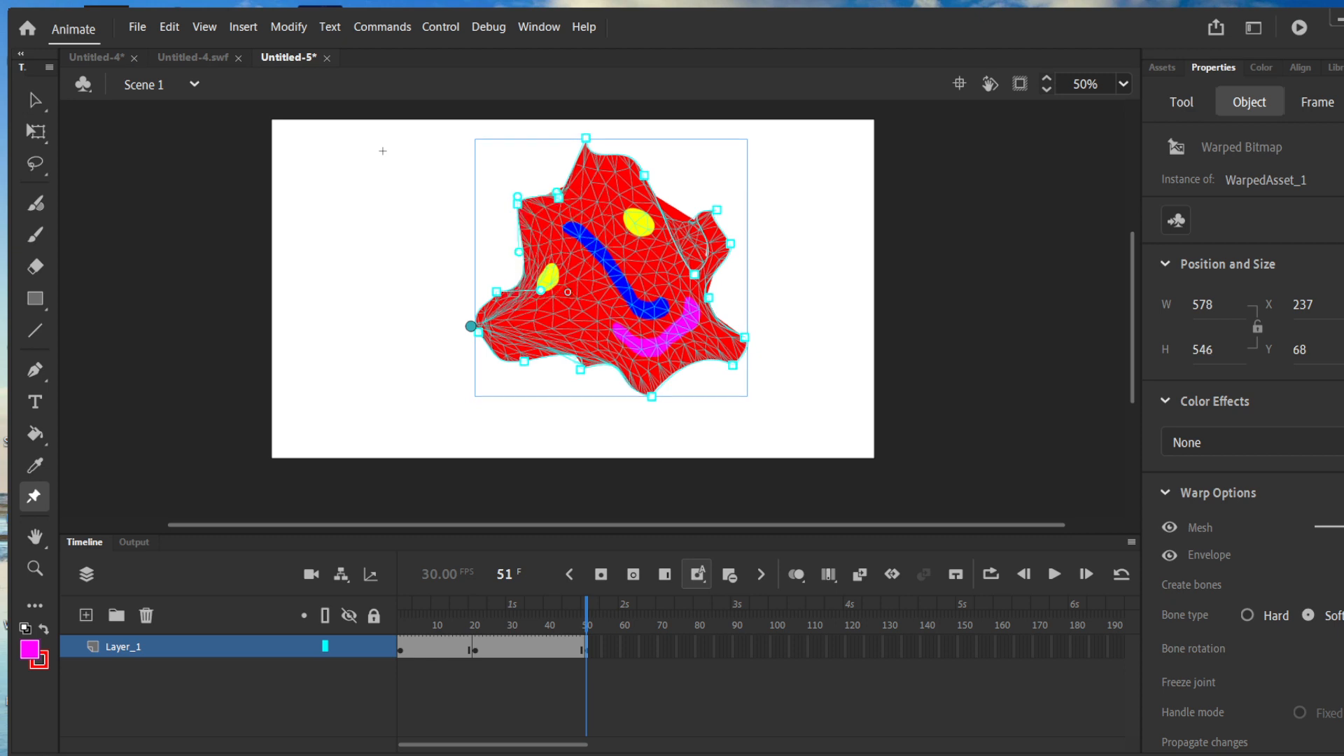
drag(586, 138, 603, 176)
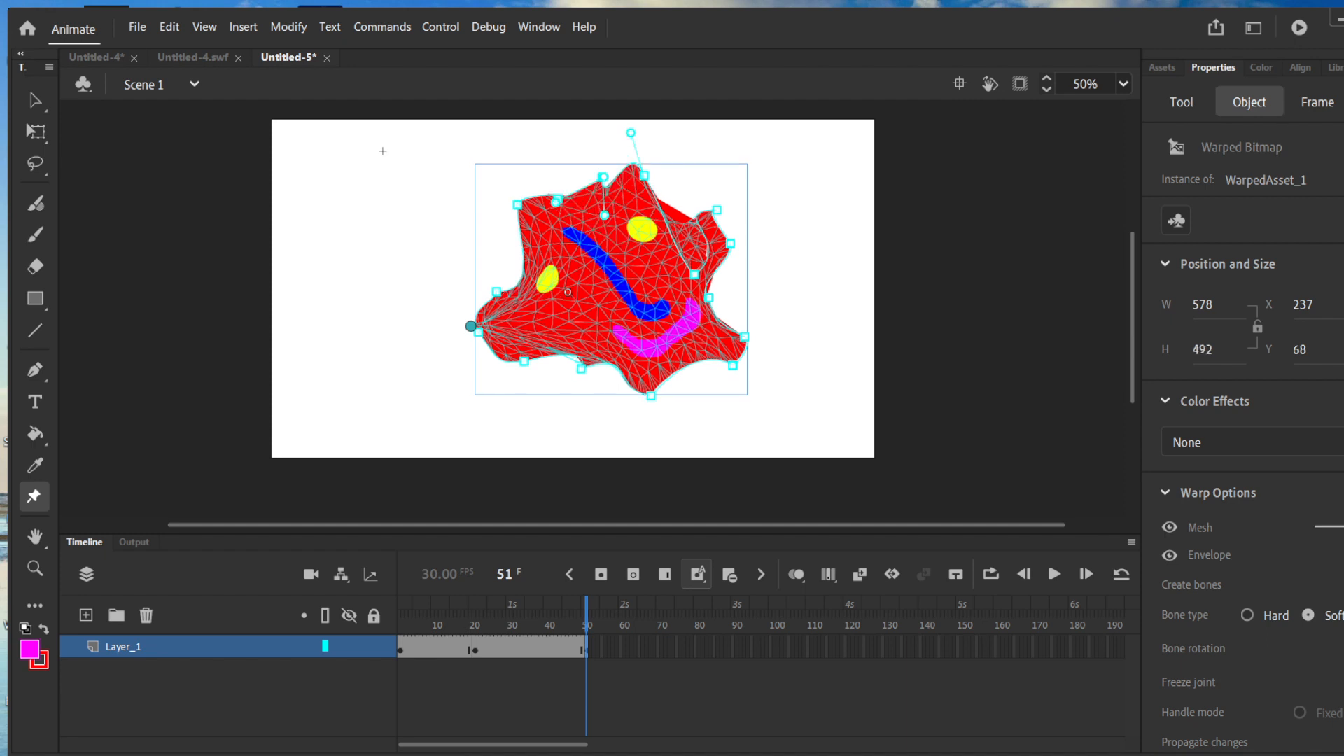
Insert a keyframe at frame 81 and reshape the envelope, moving its bottom, top and lower-right points inward and its left point outward
click(382, 151)
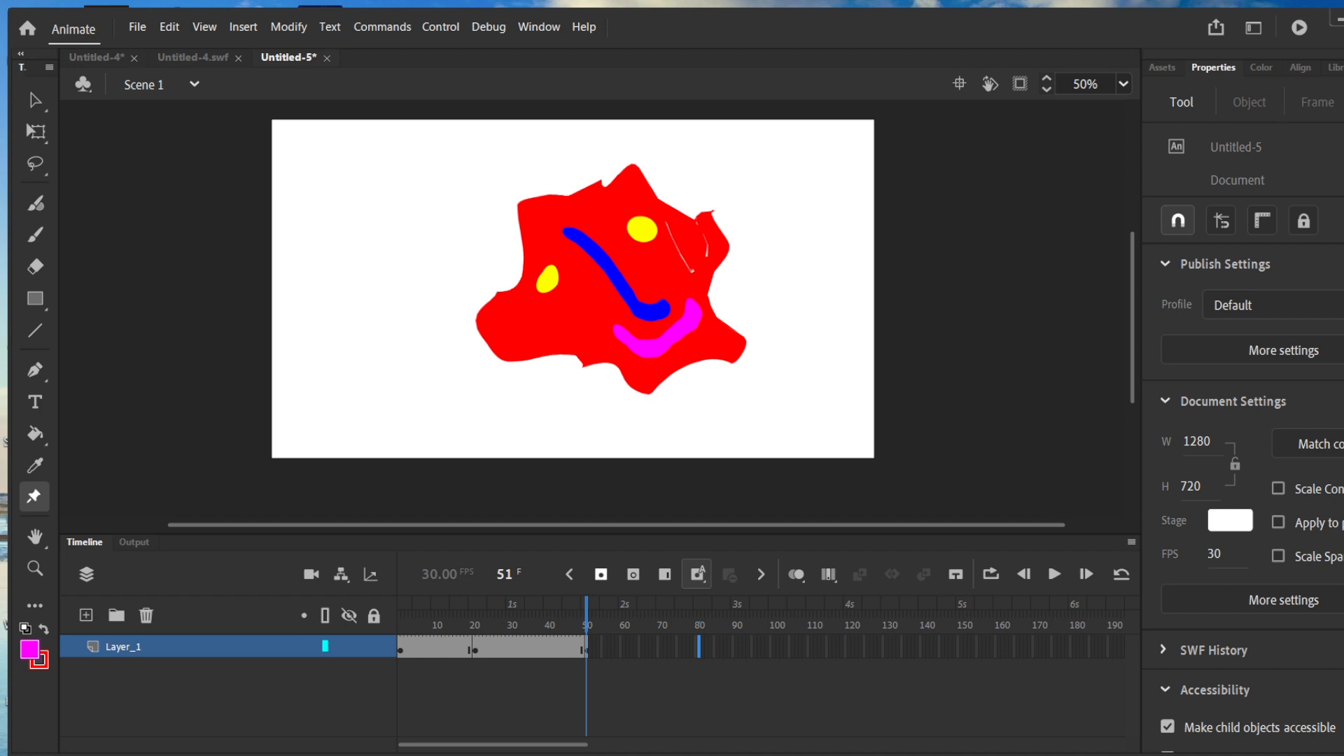
click(601, 574)
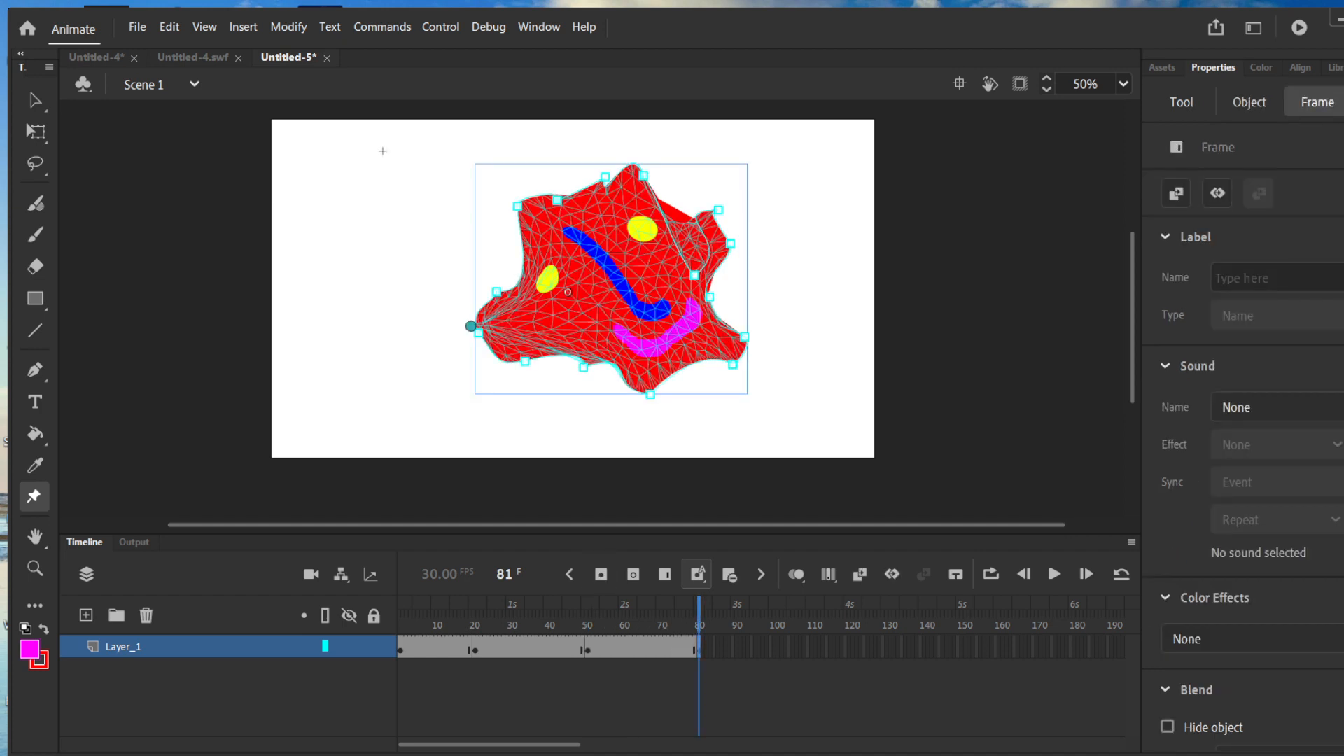
drag(650, 394, 654, 374)
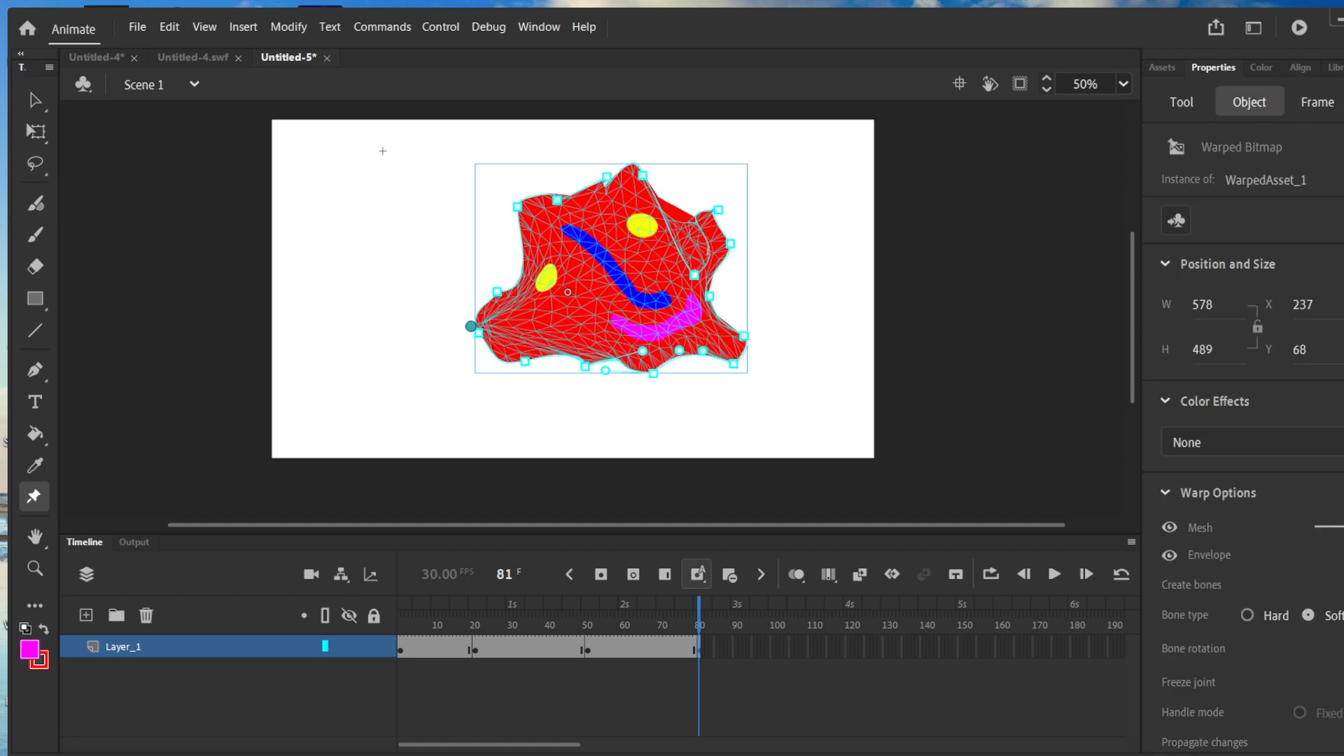
drag(643, 175, 638, 198)
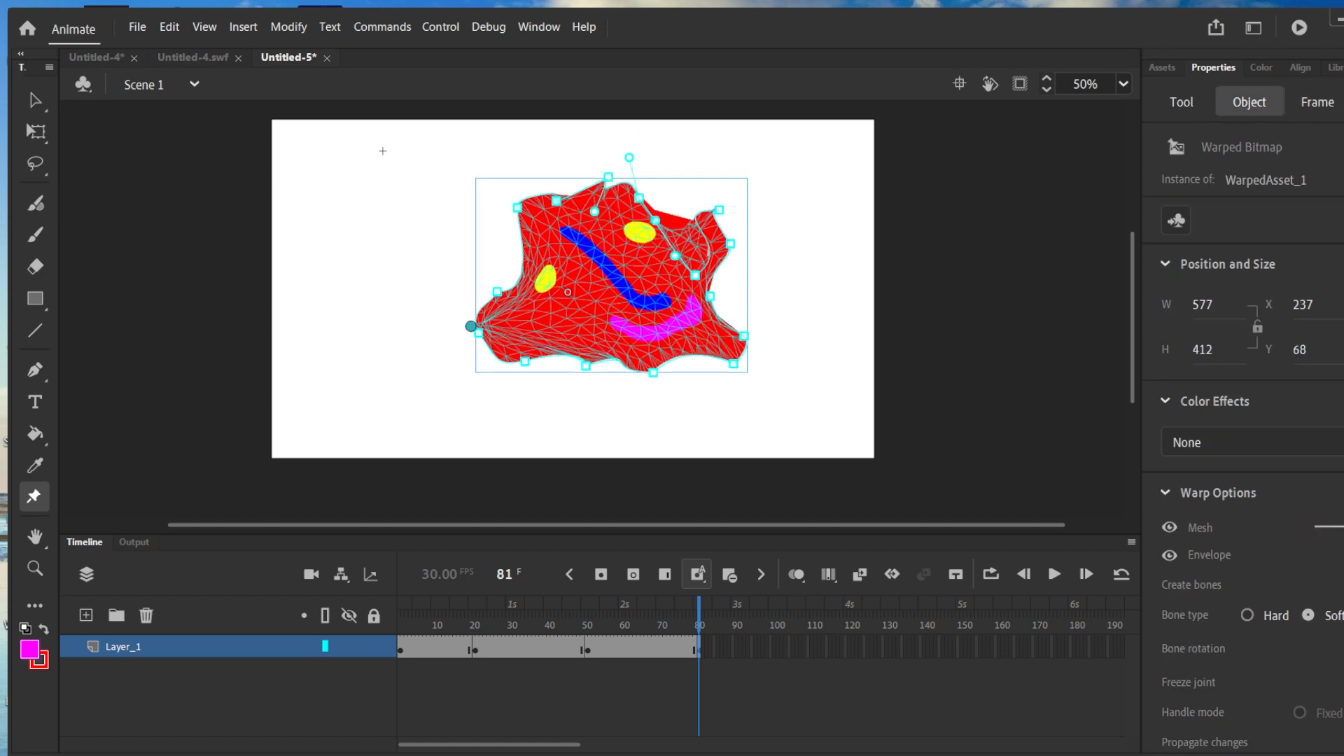
drag(497, 291, 472, 259)
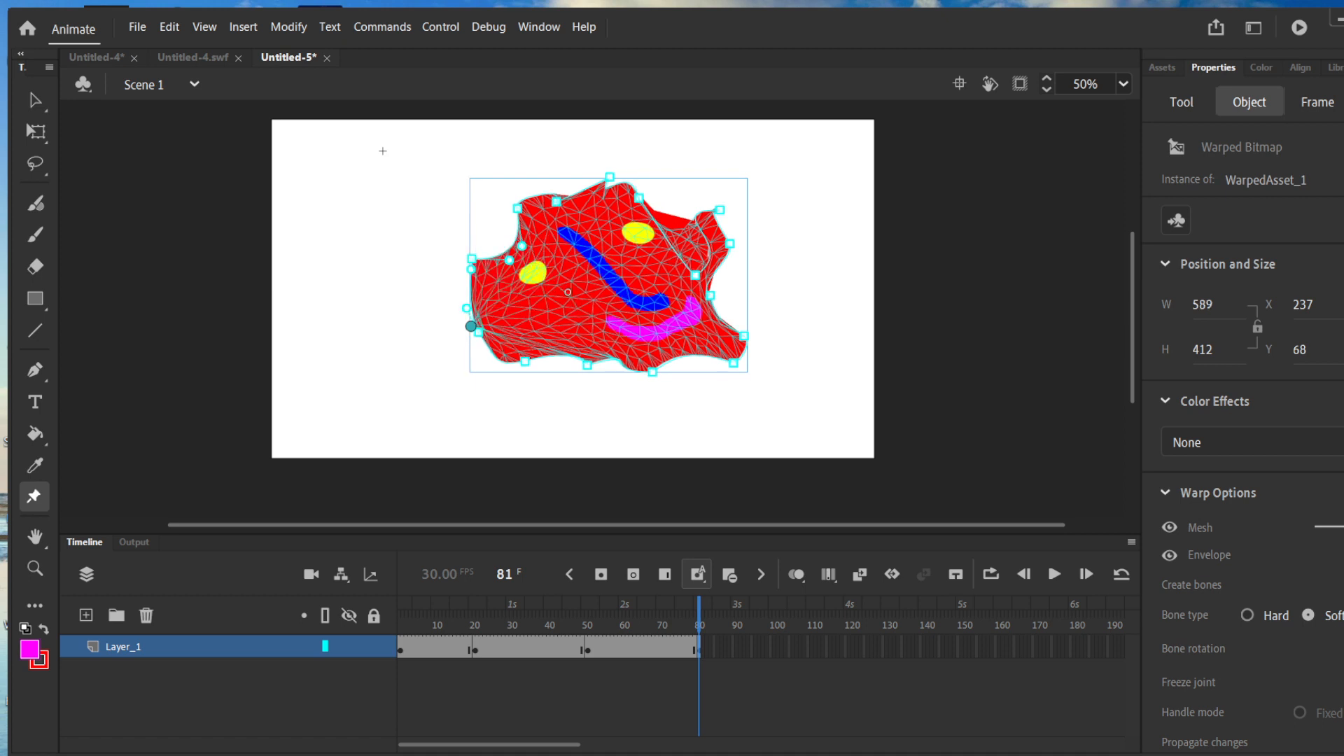
drag(733, 363, 722, 347)
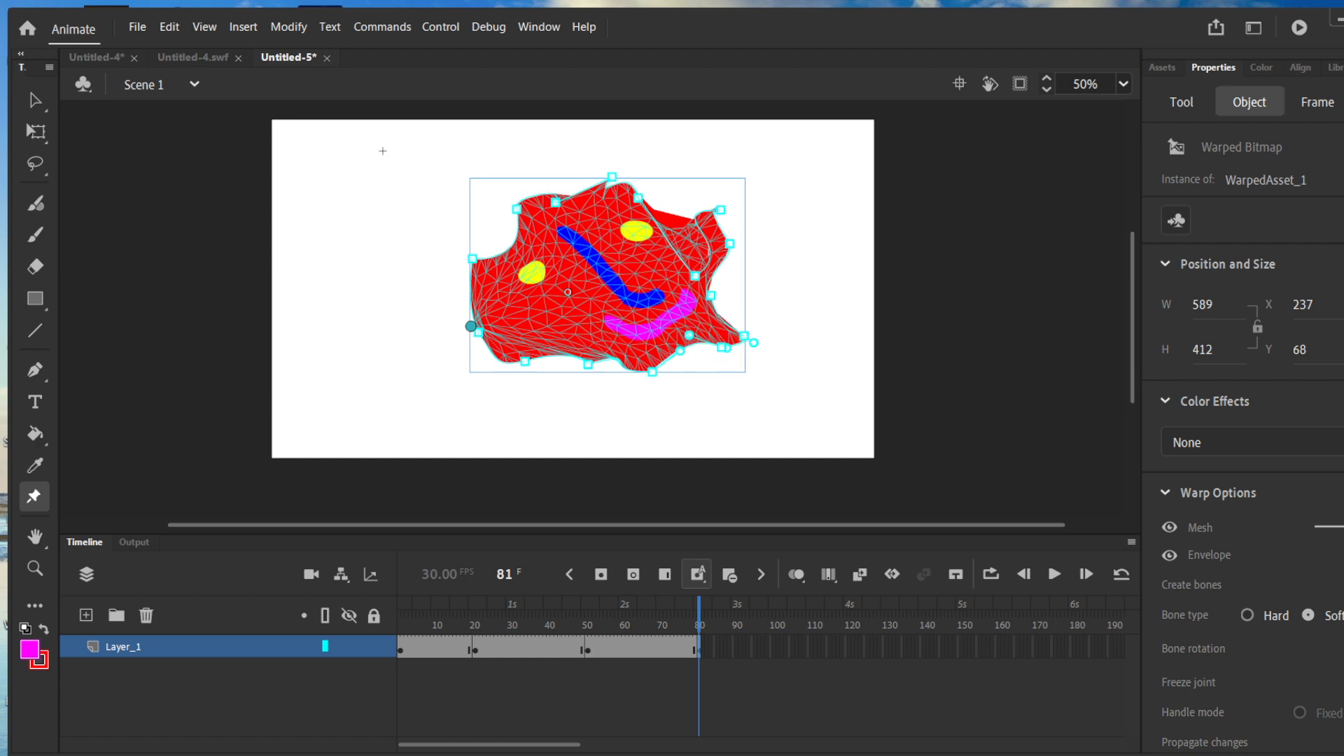
drag(653, 372, 646, 352)
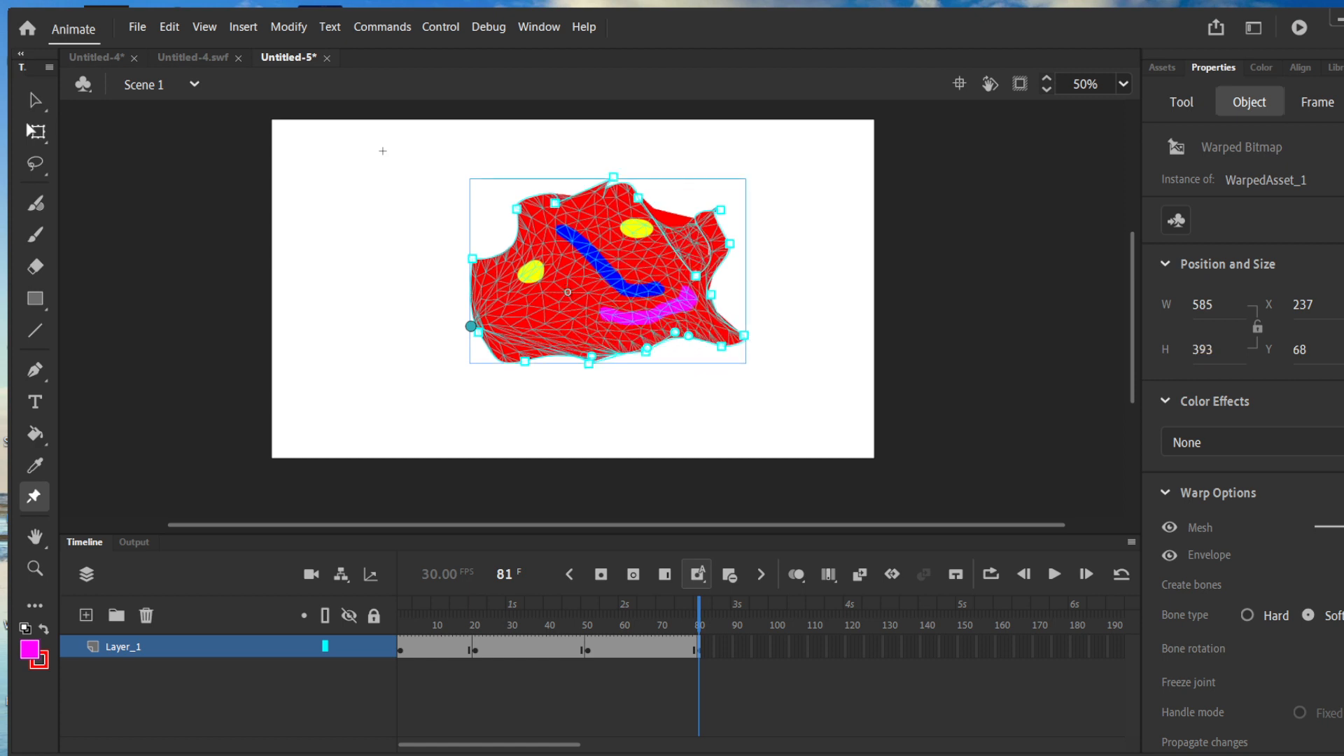
Scale the warped face down to about 361 by 325 px with Free Transform and move it right to about X 716
click(35, 132)
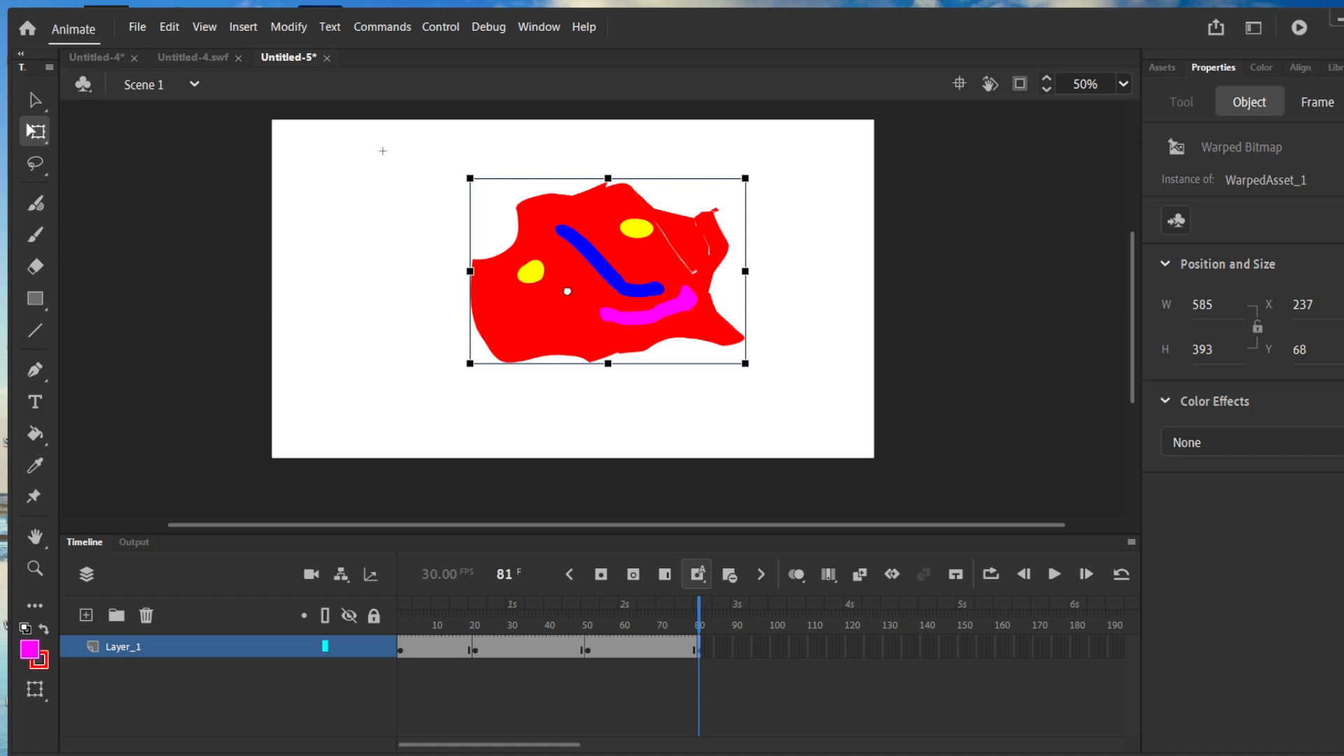
drag(746, 363, 677, 350)
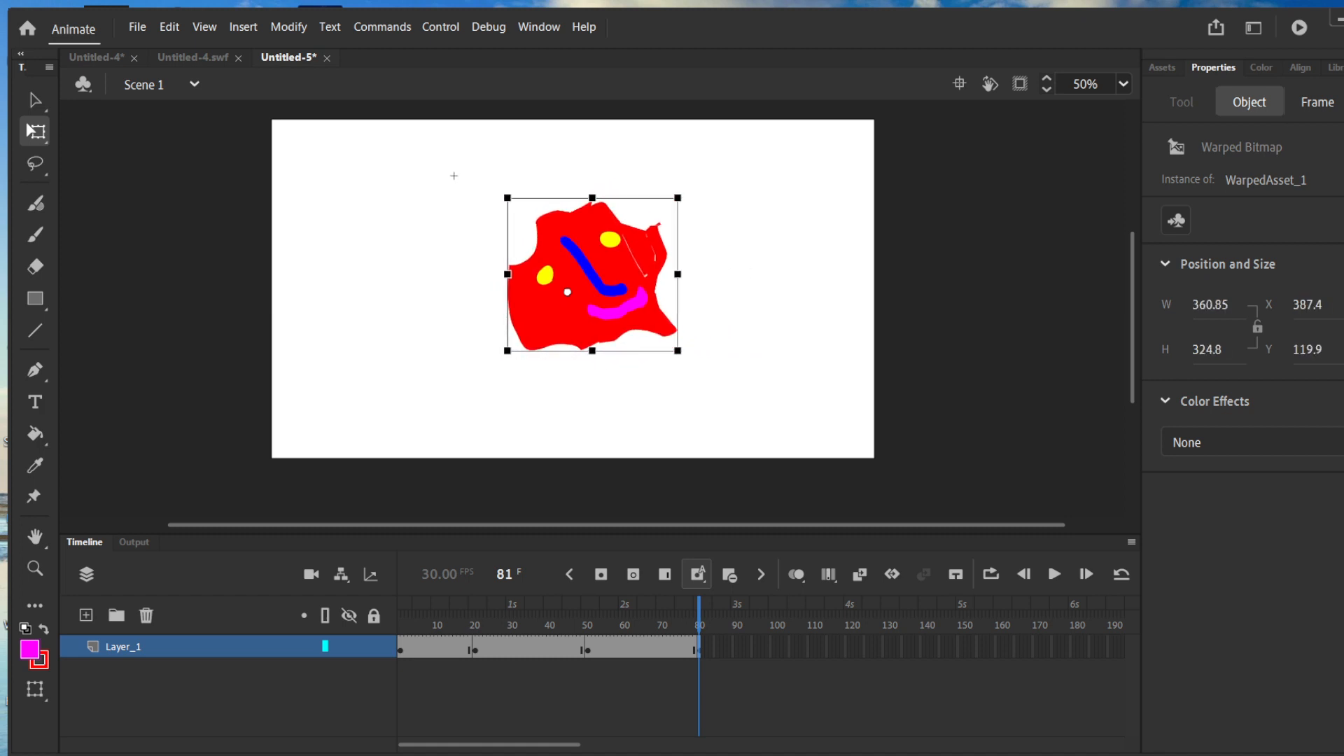
drag(592, 274, 747, 274)
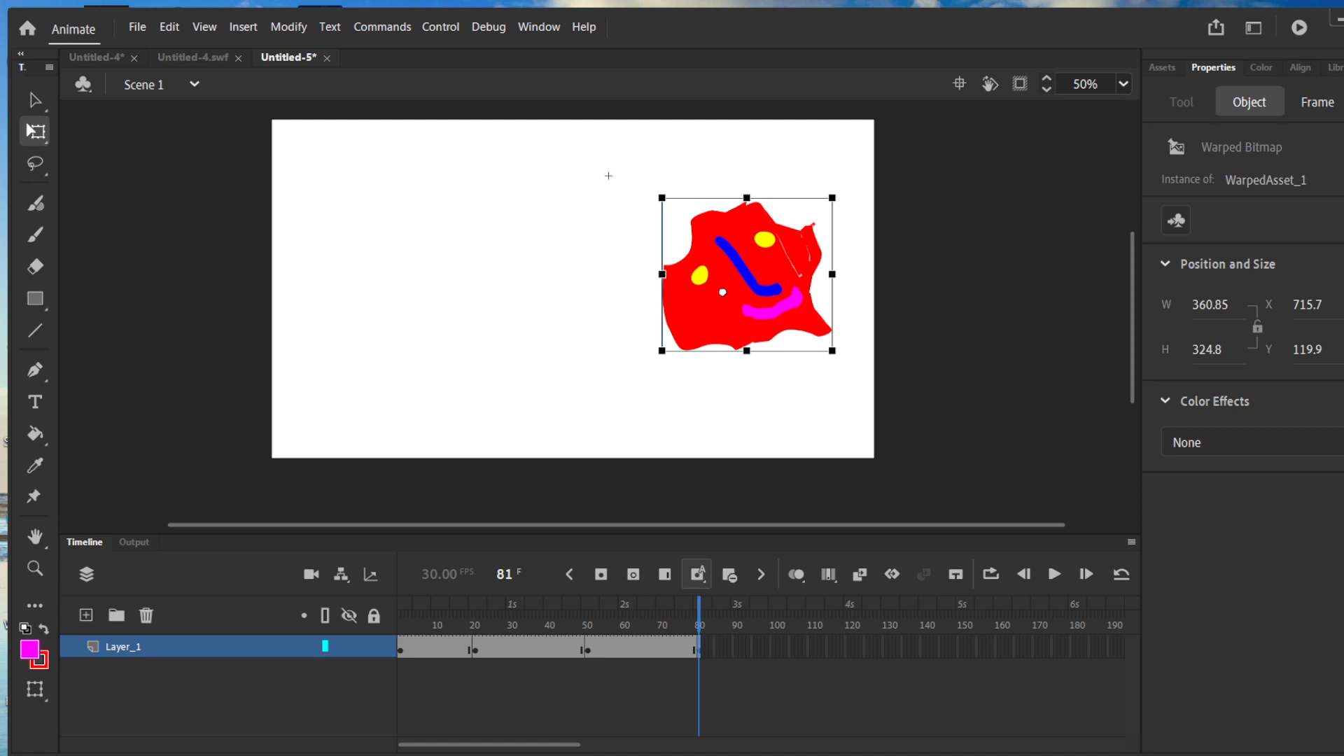
Create classic tweens across all the frames of Layer_1 and deselect the face
click(123, 646)
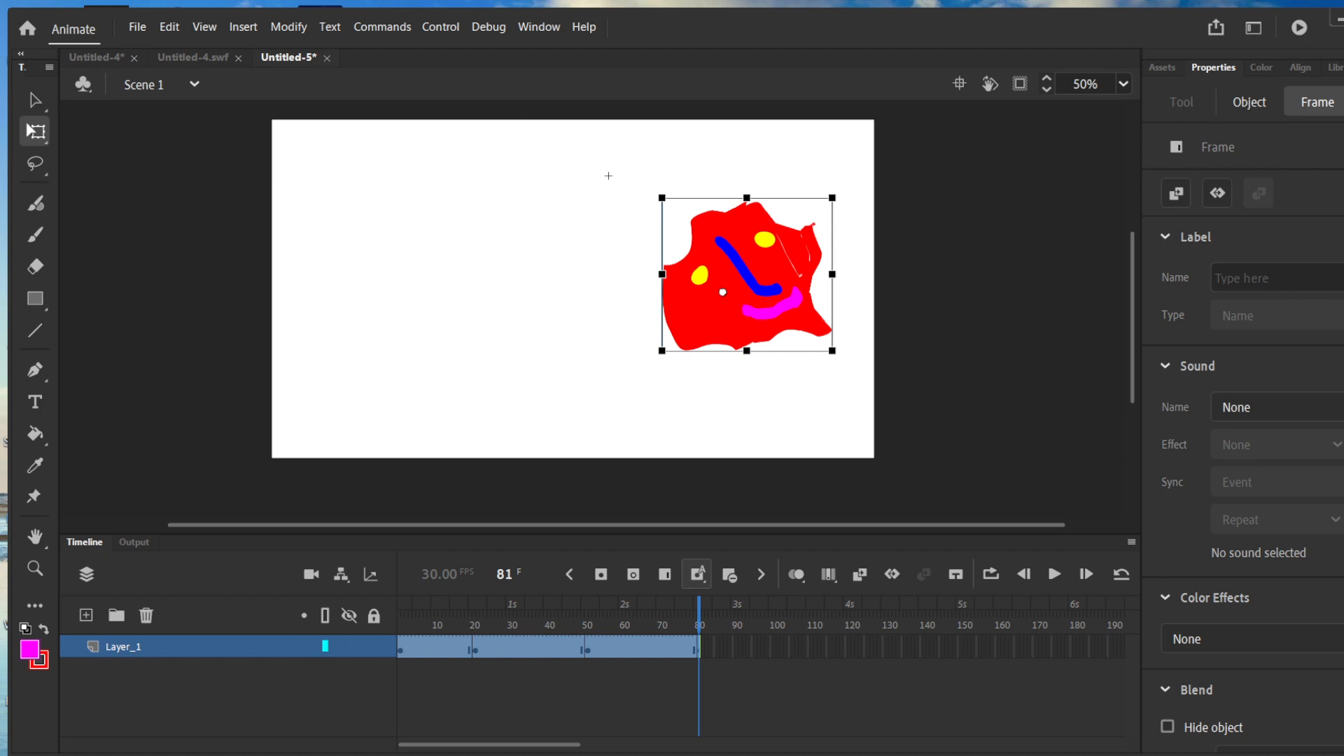
right_click(528, 642)
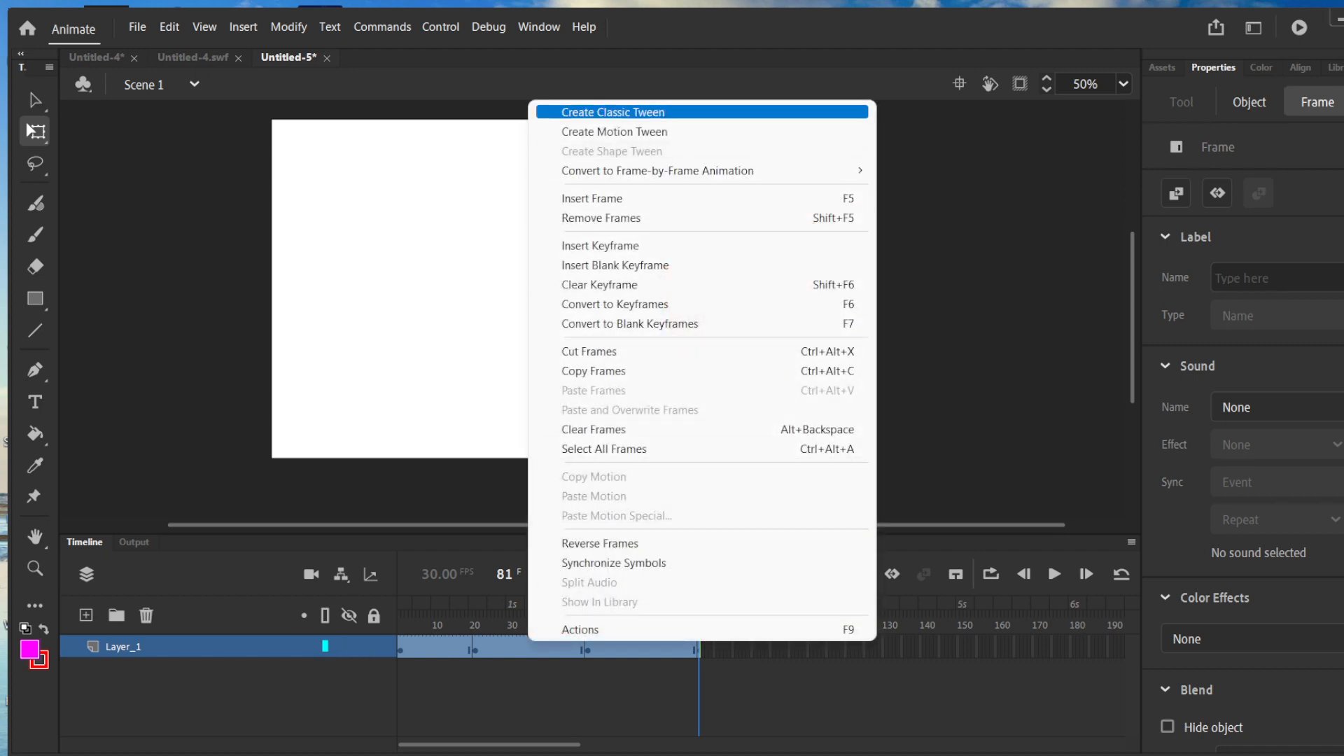
key(Return)
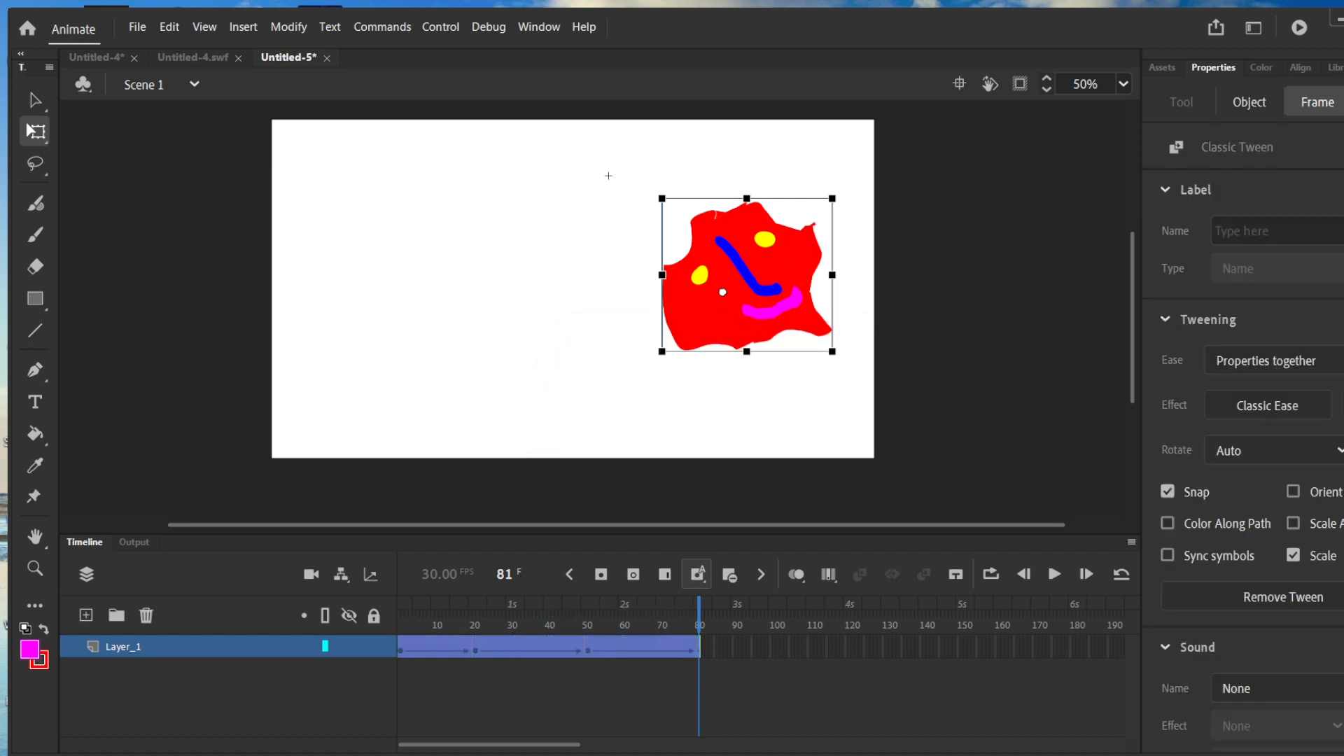
click(608, 176)
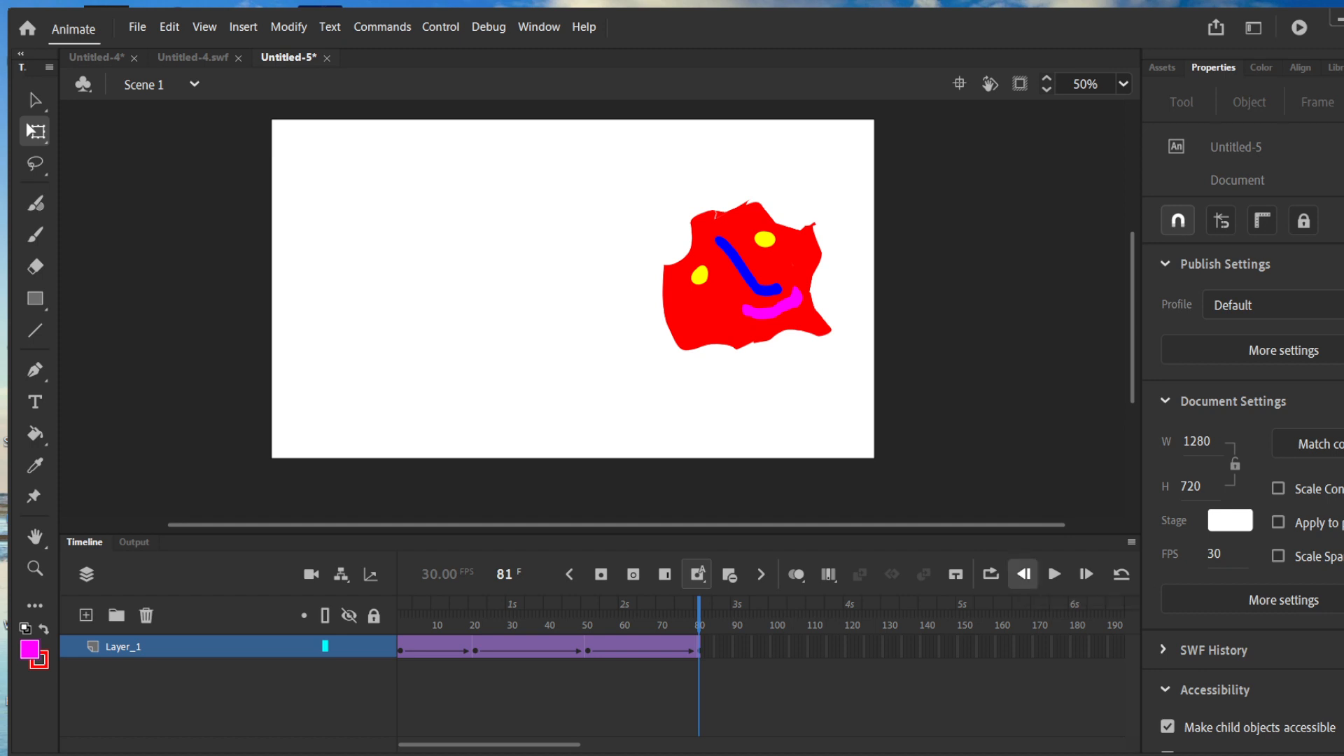
Preview the animation from frame 1 and play it again looped over the whole tween range, frames 1 to 81
click(1024, 574)
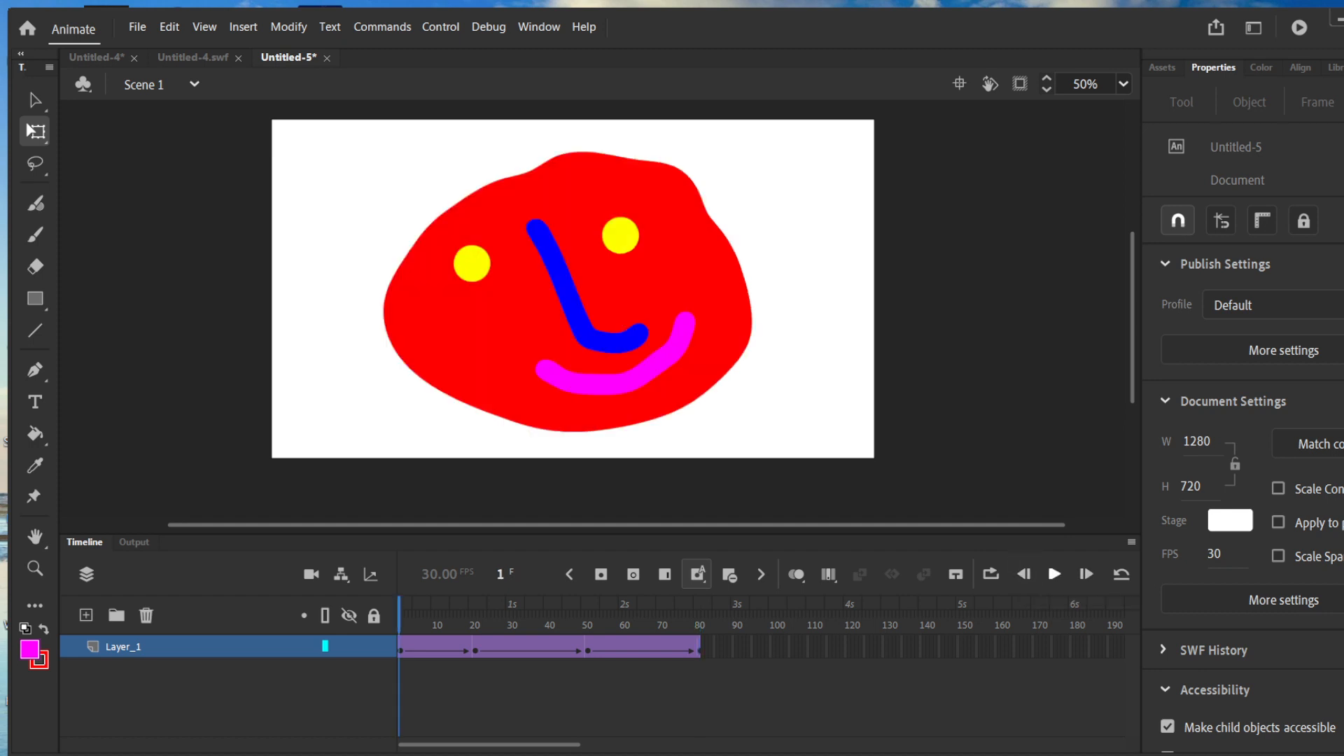
click(1055, 574)
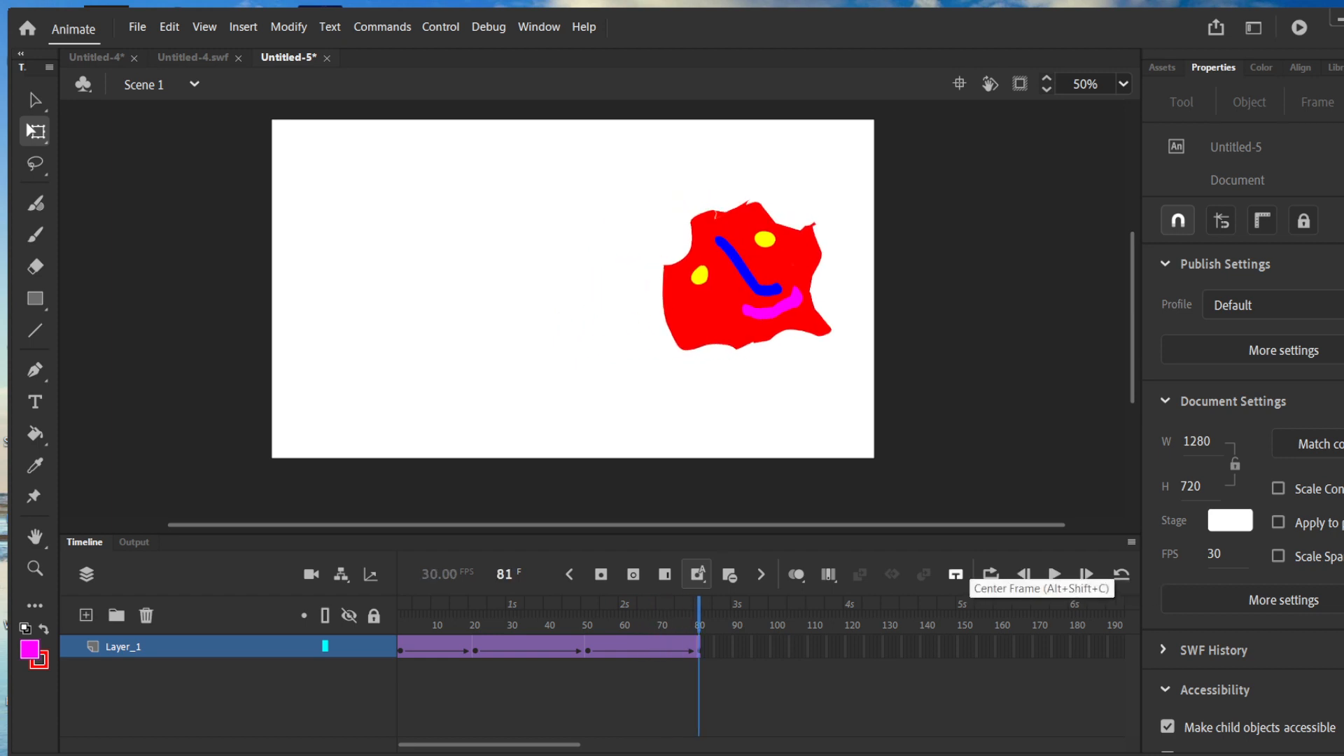
click(991, 574)
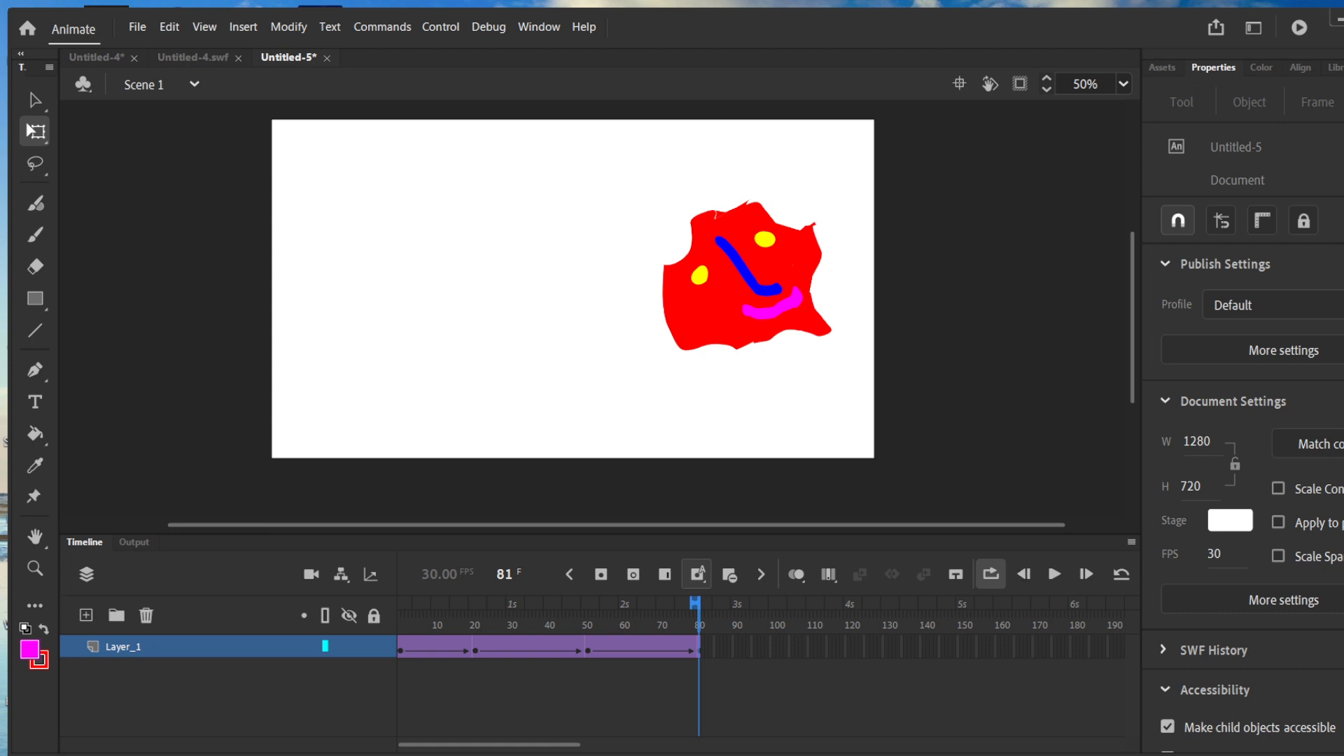
drag(693, 603, 398, 603)
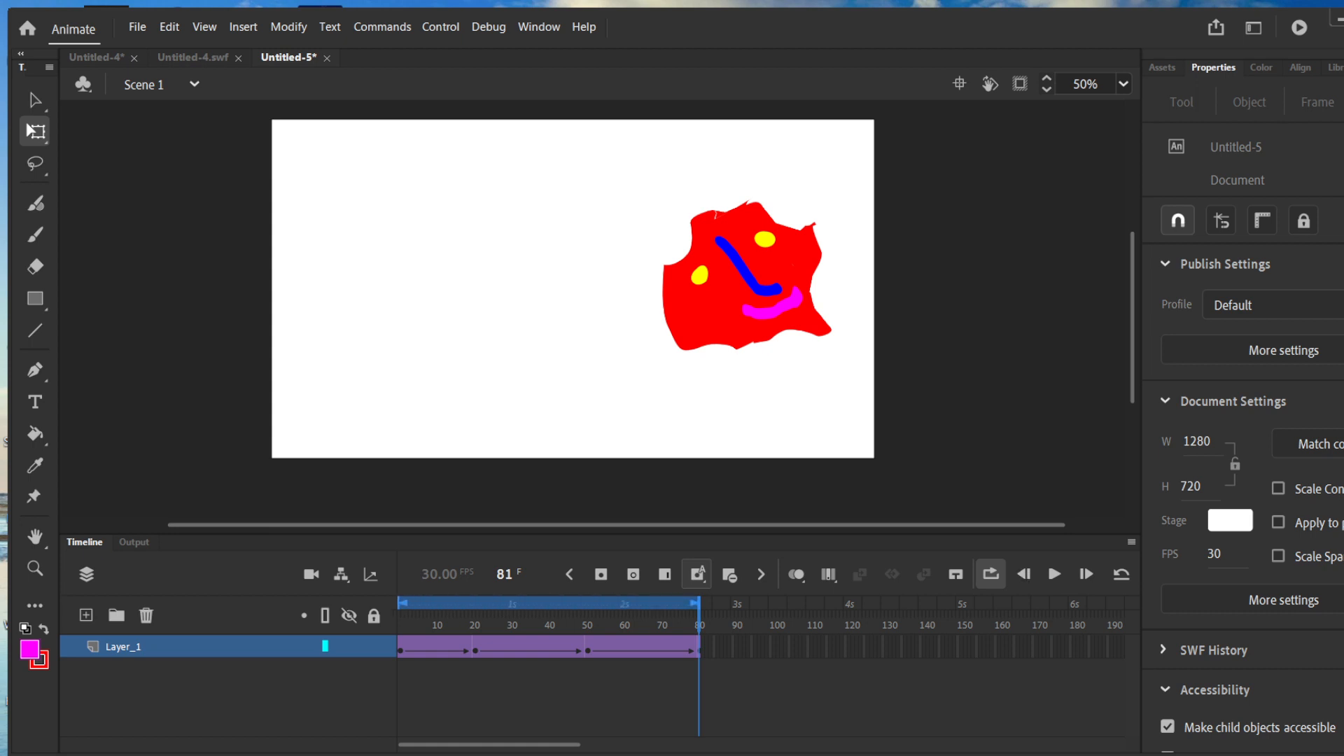
click(1055, 574)
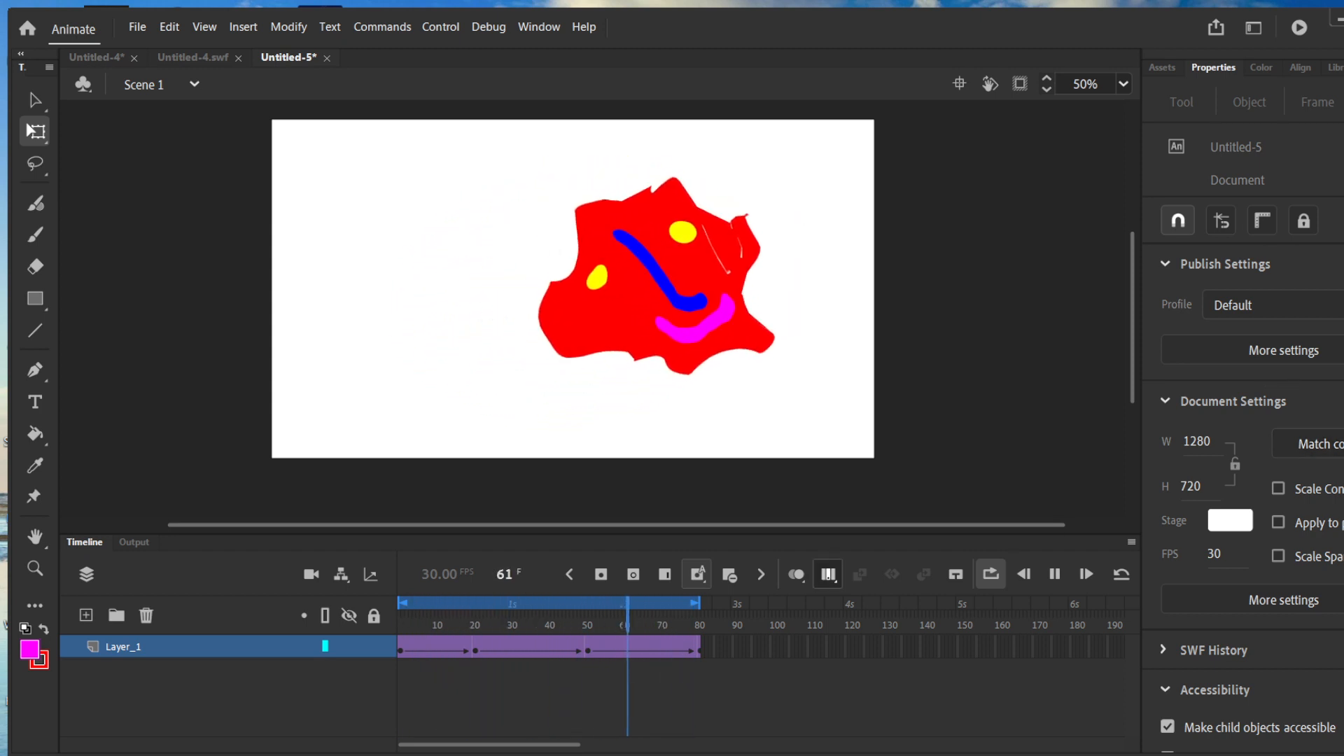
key(Return)
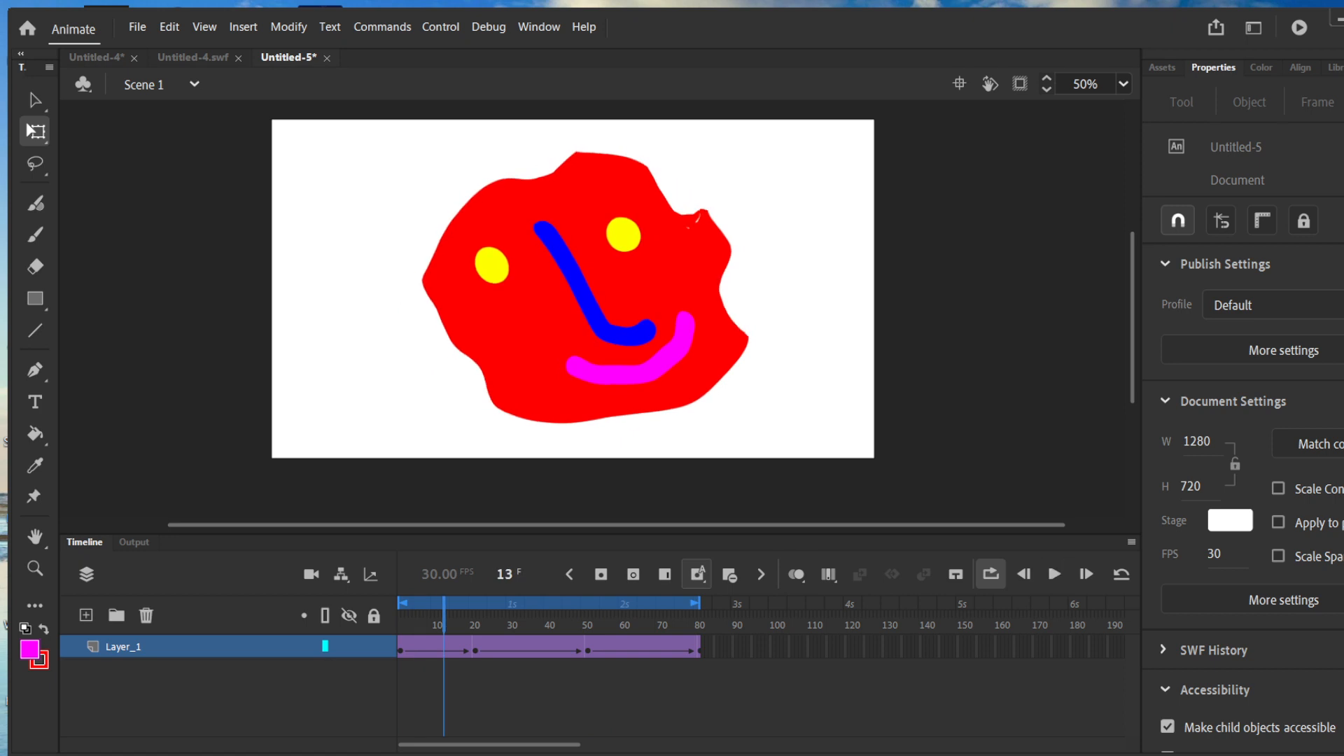
Select the face at frame 1 with the Asset Warp tool and examine the tool's and the object's warp options
drag(444, 603, 399, 604)
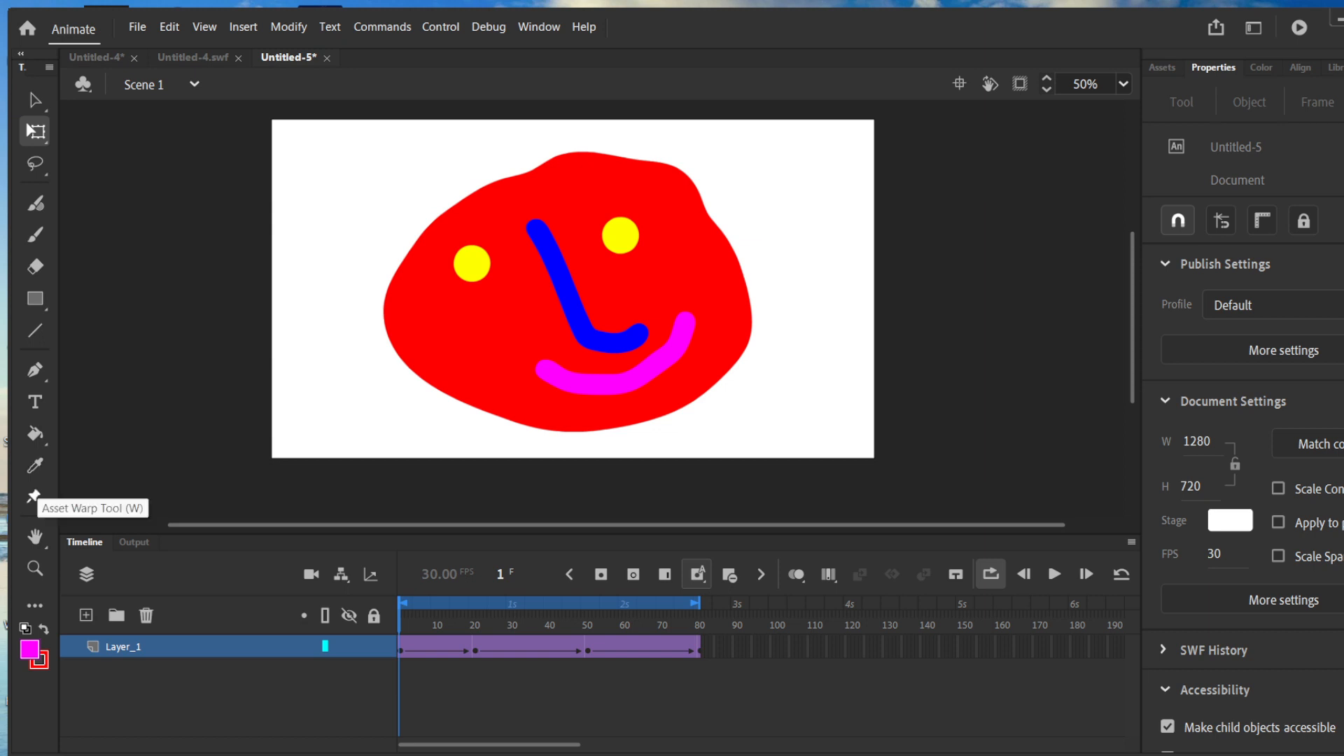
click(34, 496)
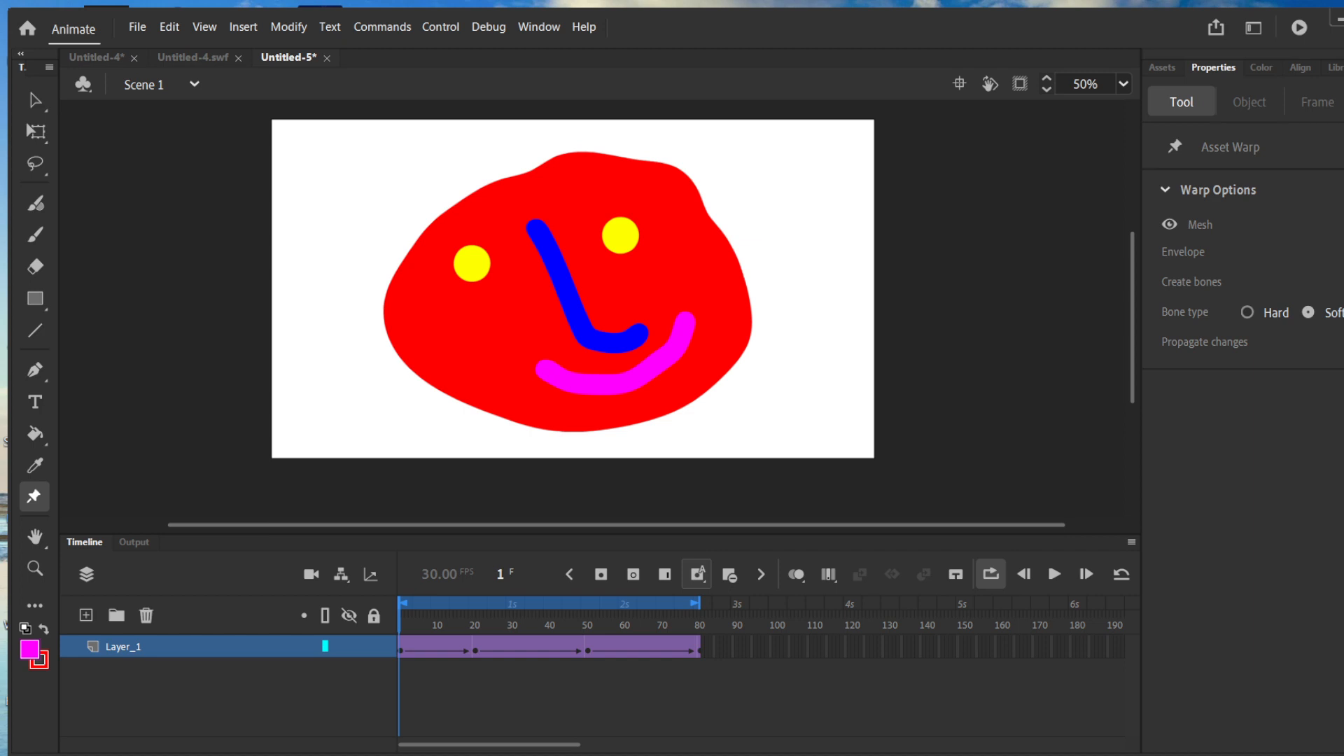
click(471, 327)
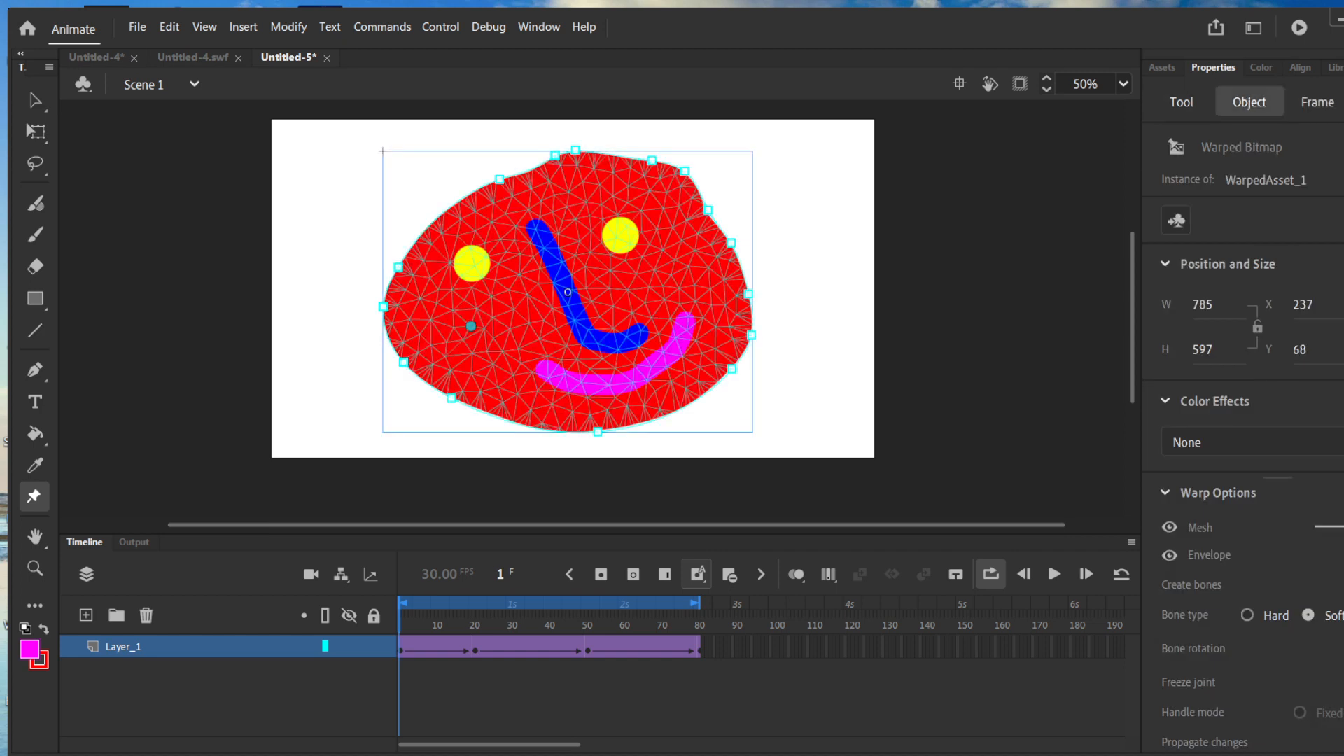
click(1180, 102)
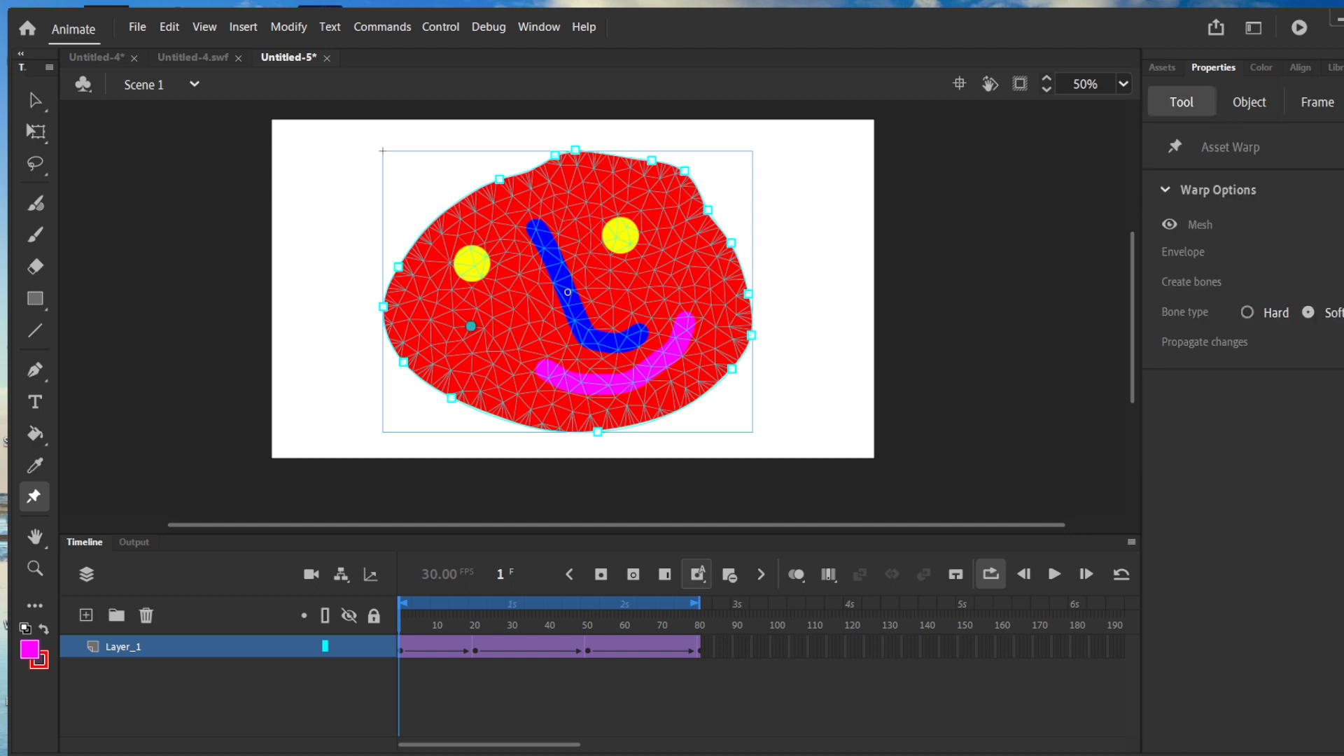
click(1249, 102)
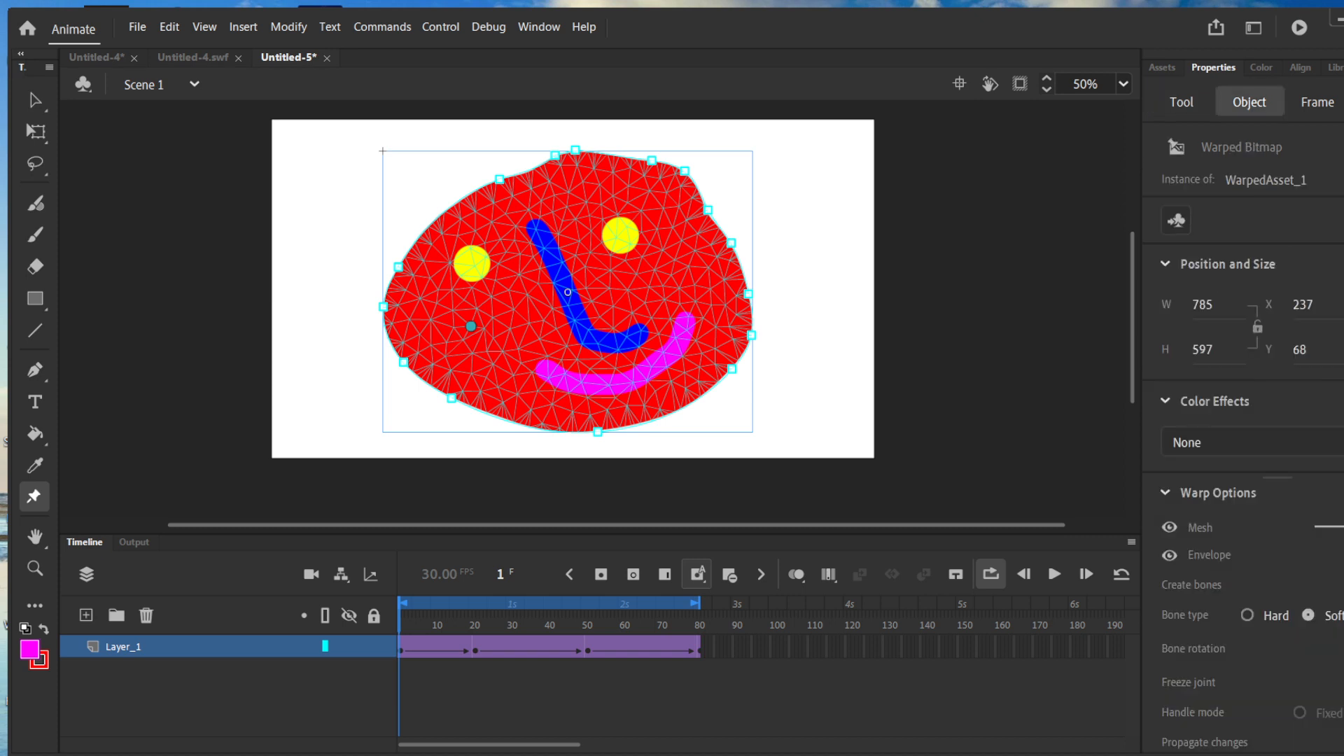